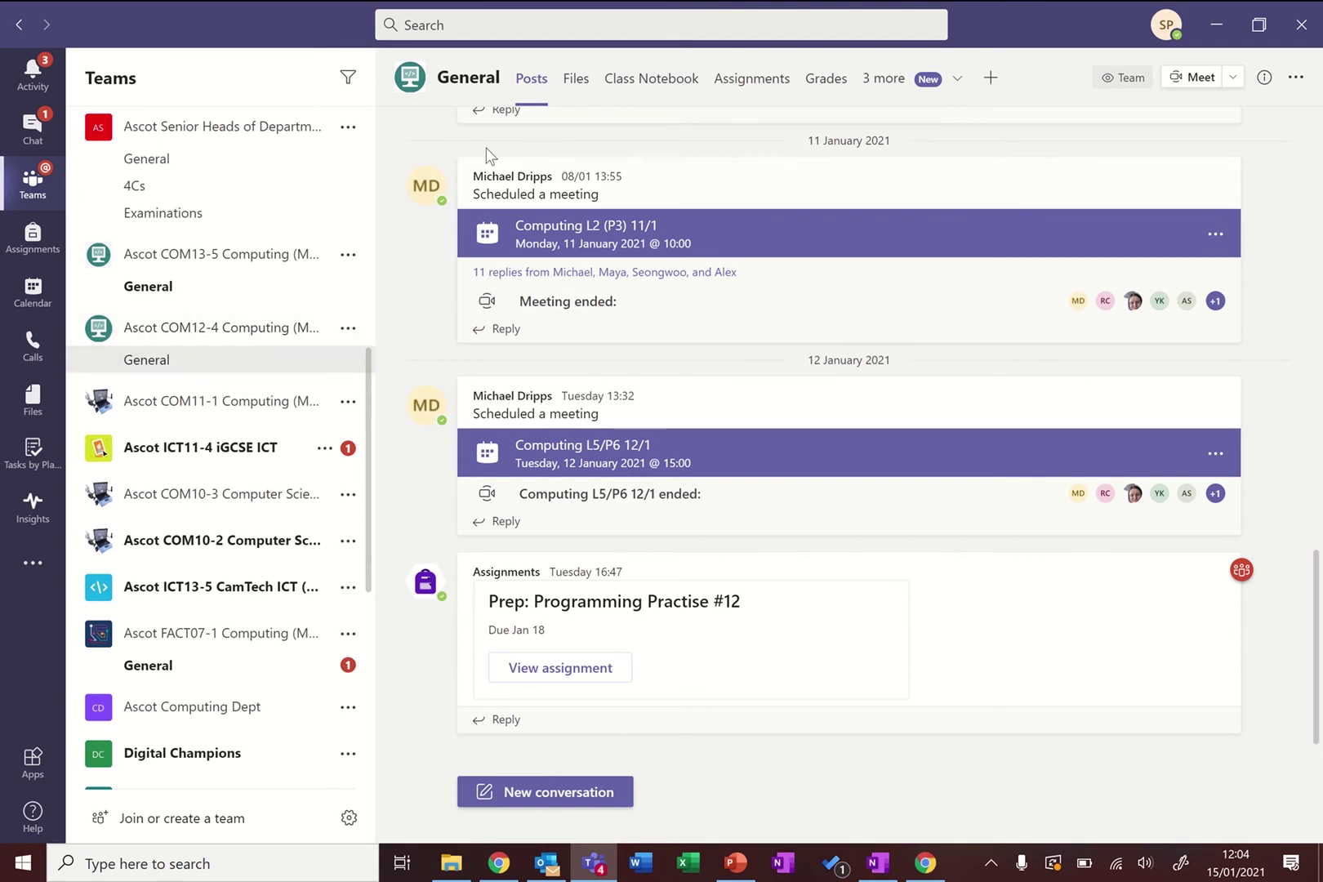
- Open the General channel's Class Notebook in expanded view and check the options for opening it in the browser or desktop app
click(674, 94)
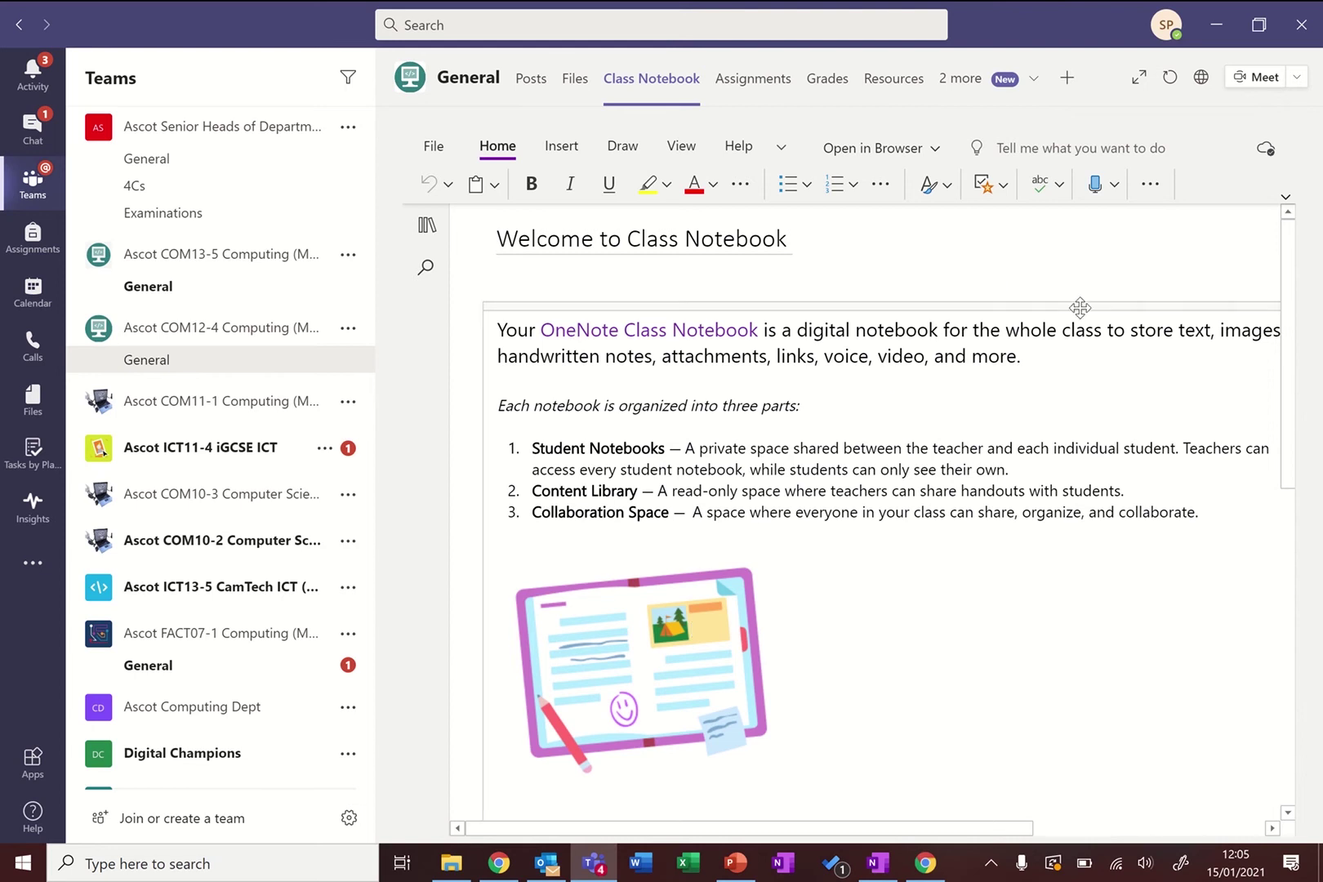
click(1139, 79)
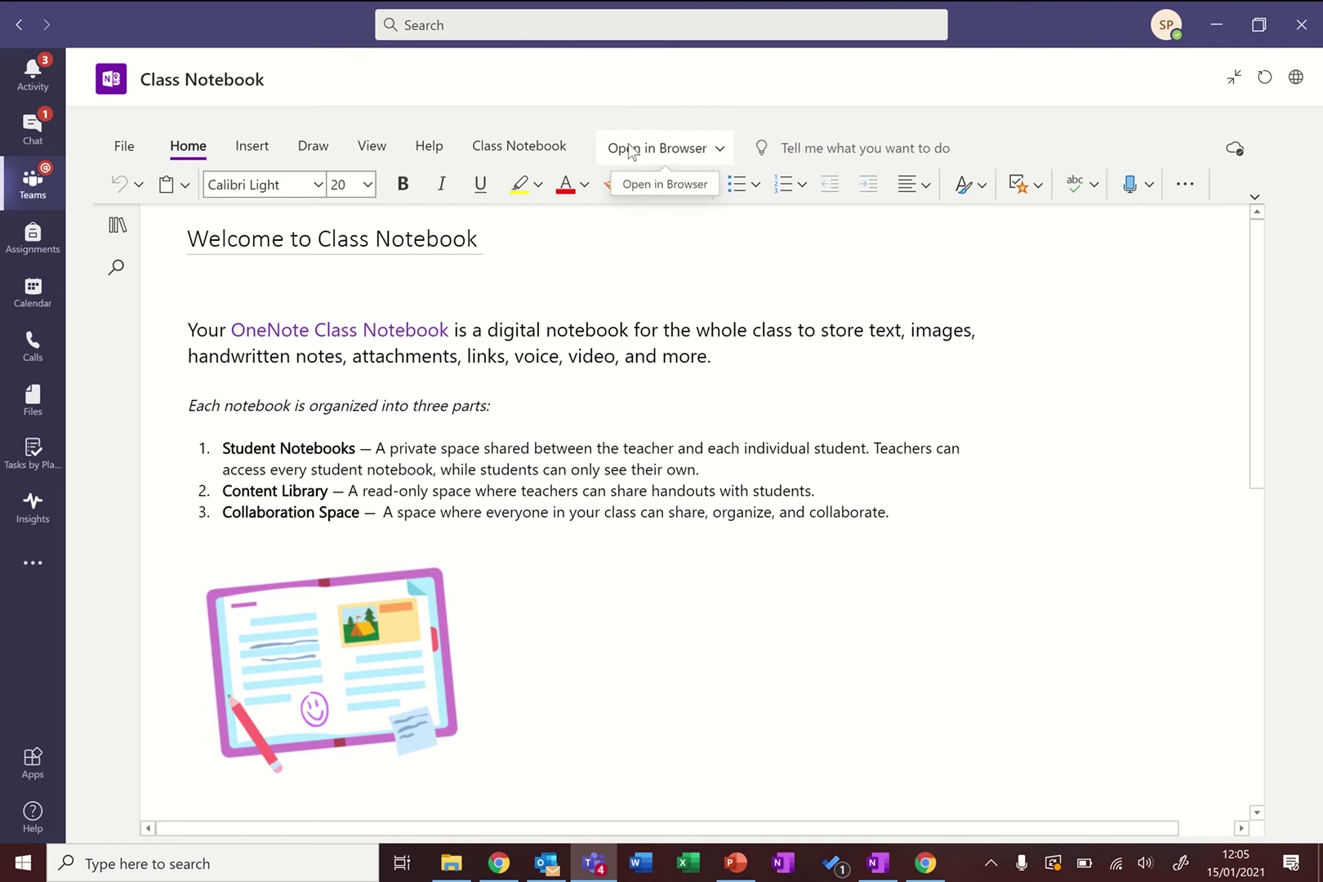
click(706, 150)
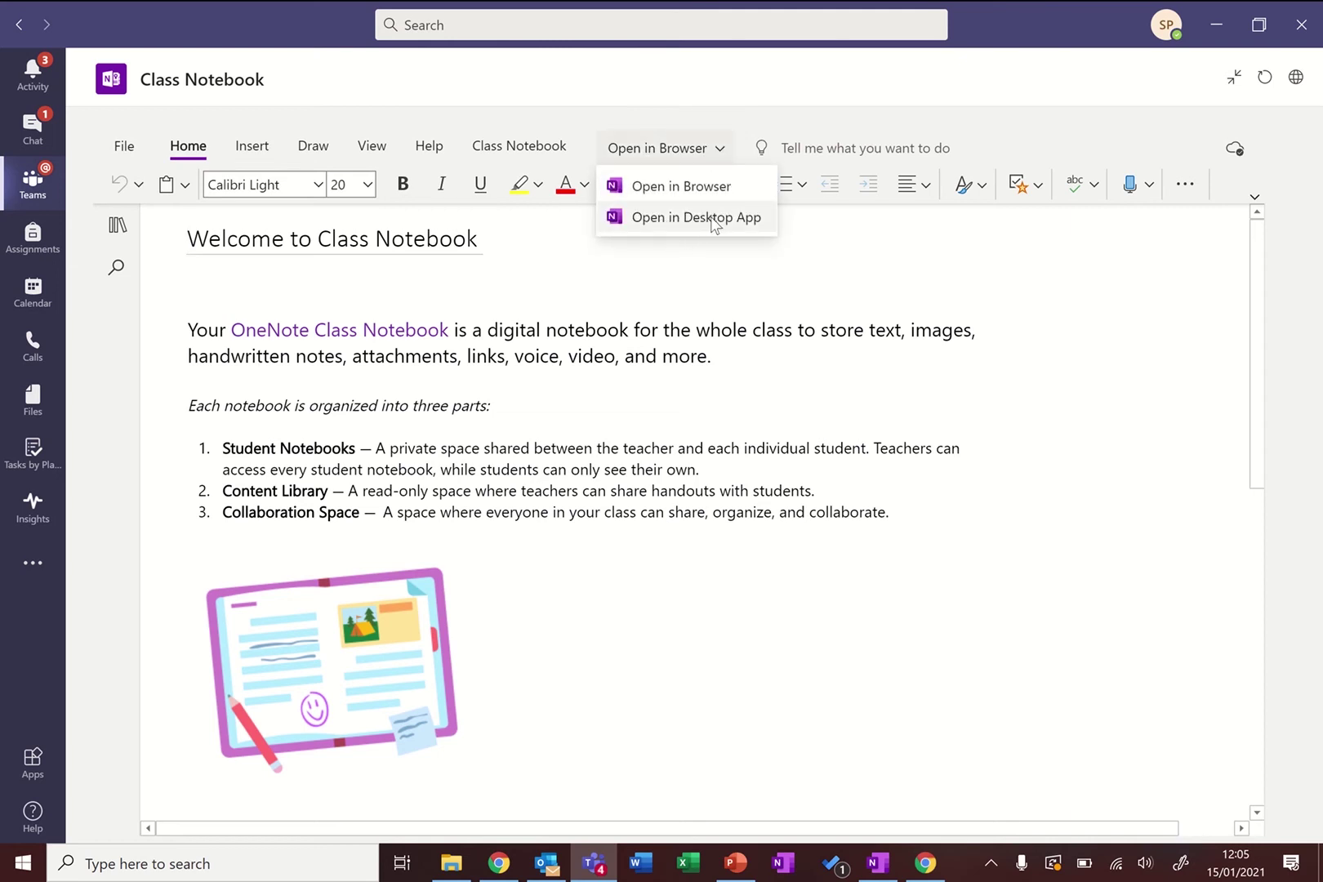
click(687, 360)
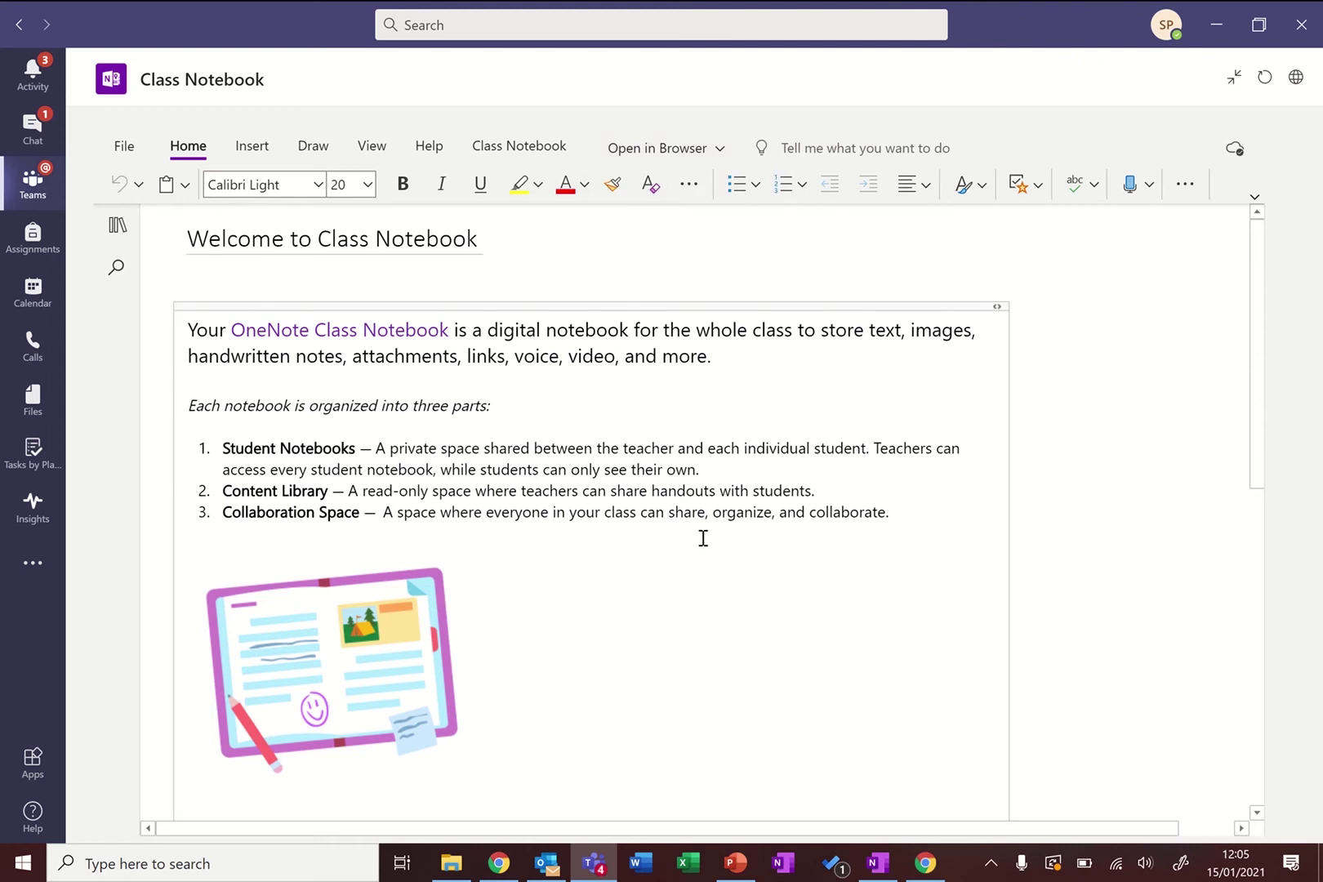
- Search Windows for OneNote, and open the Microsoft Store from a second search
click(4, 873)
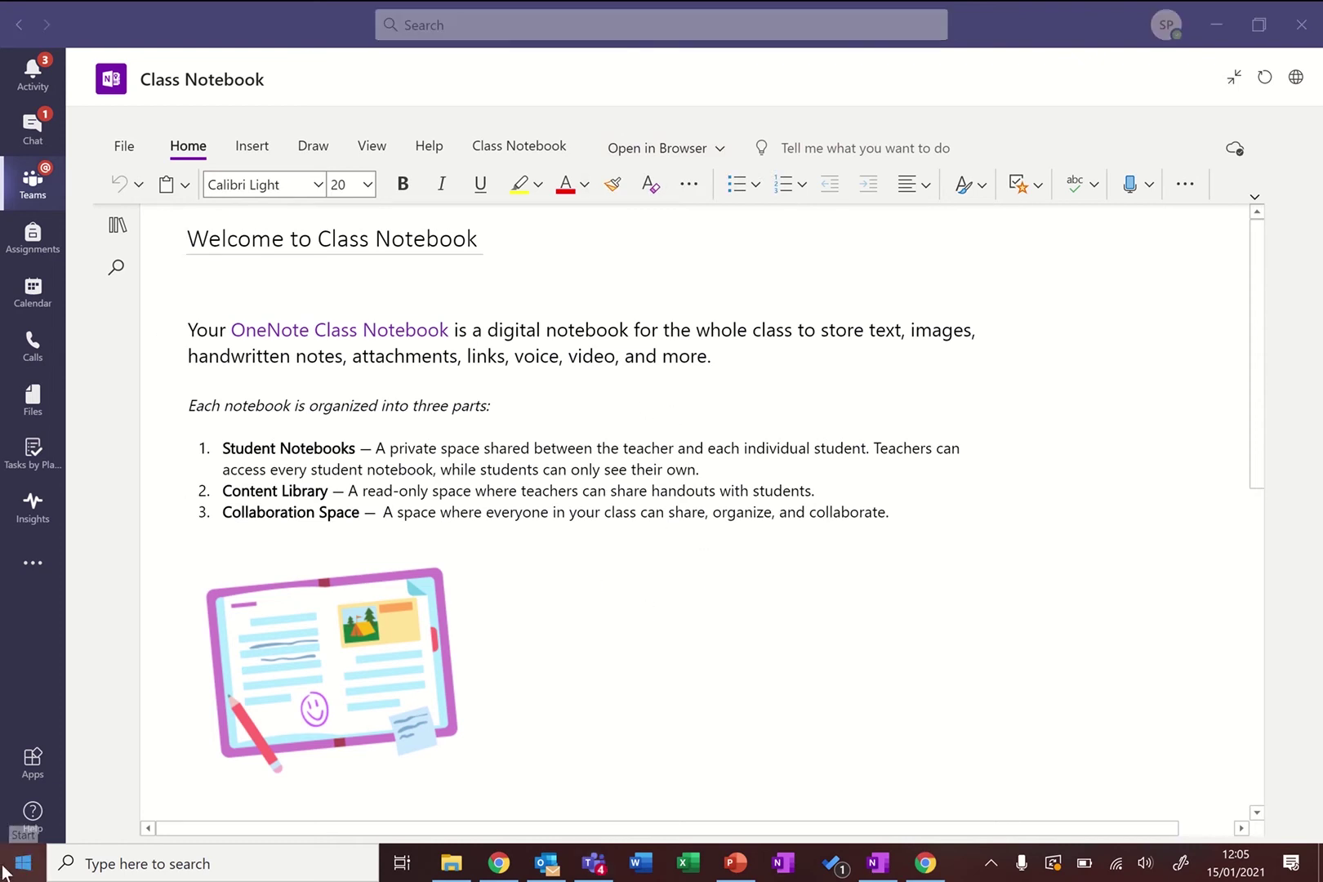
text(onenote)
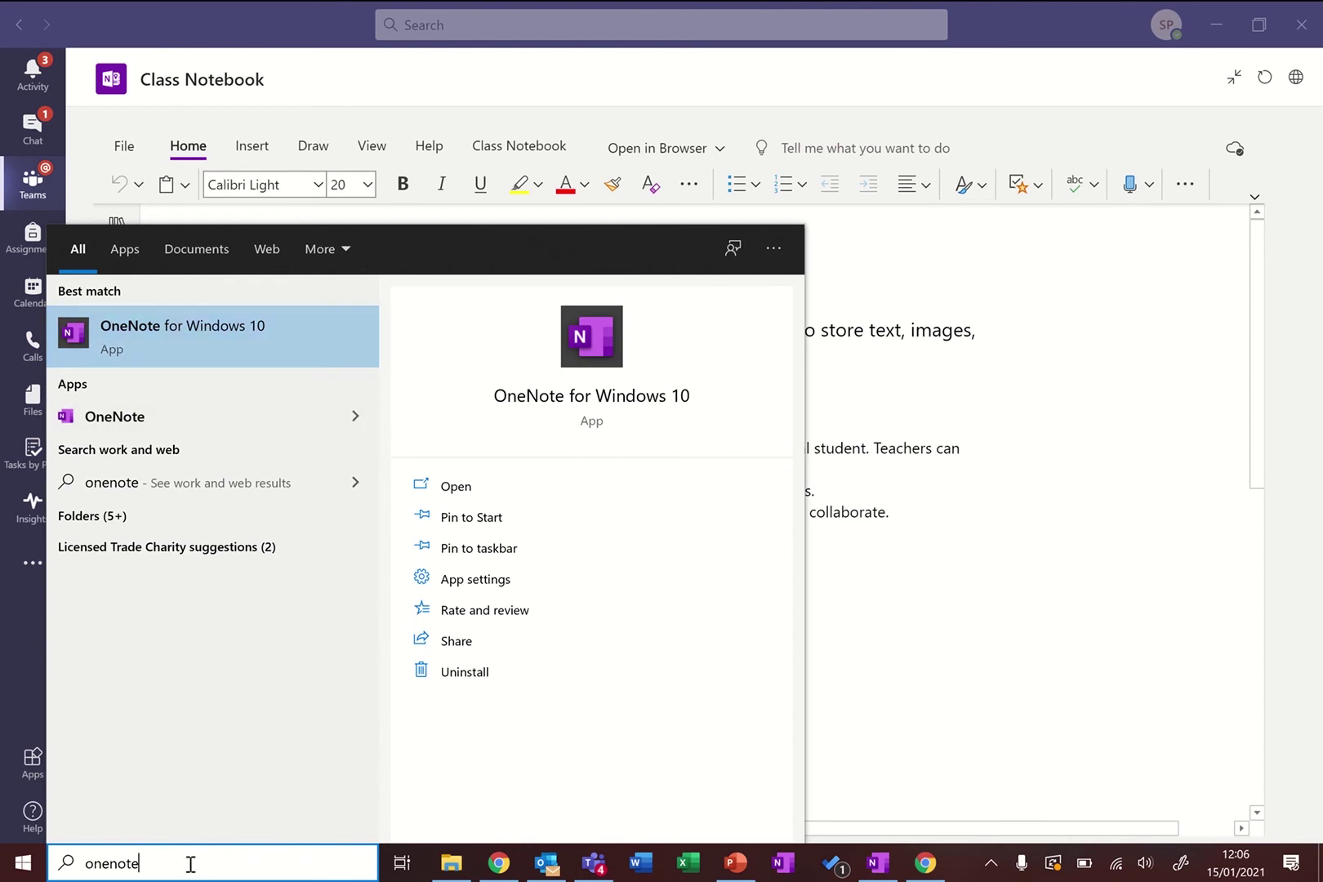
drag(191, 864, 26, 868)
text(m)
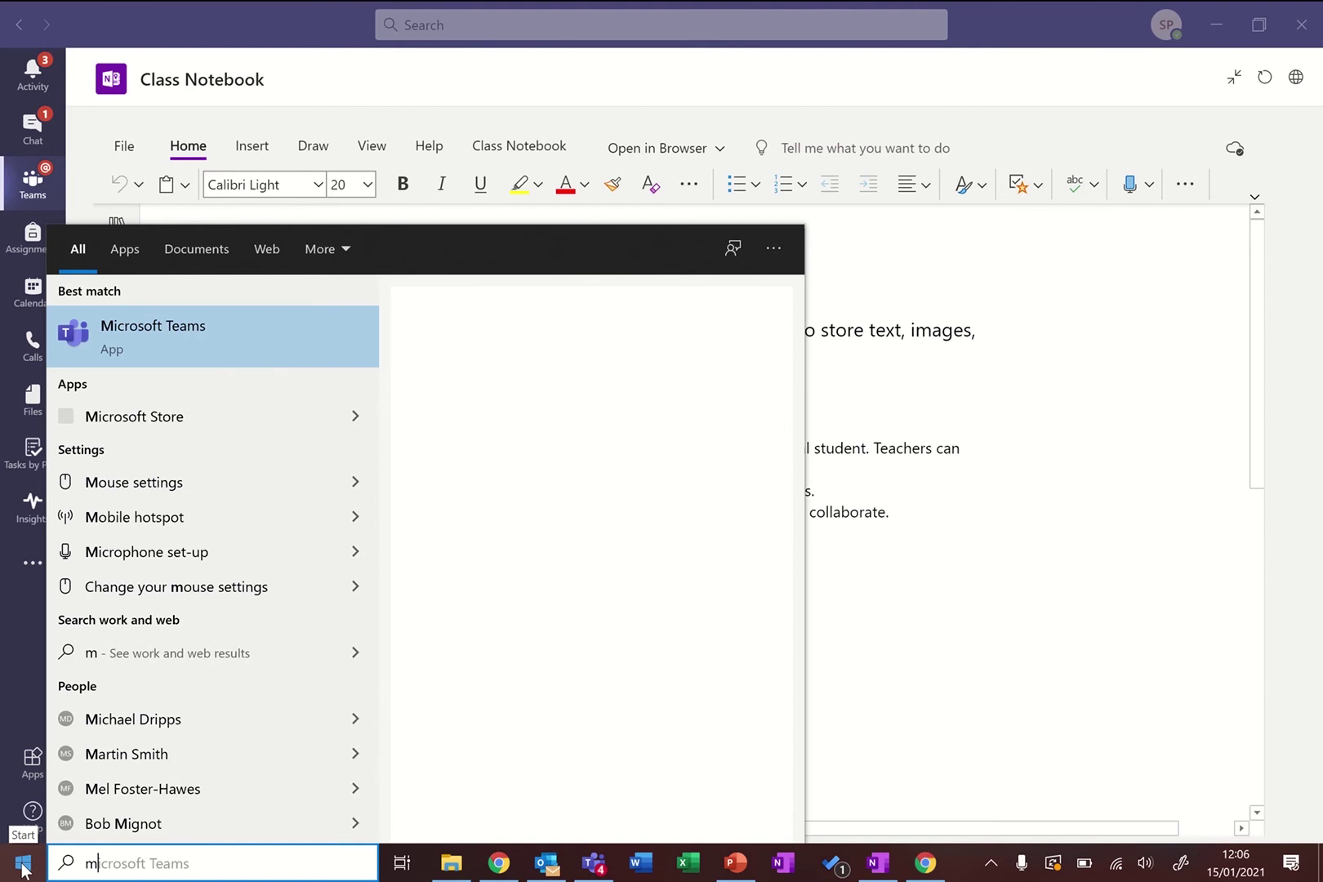
text(icrosoft)
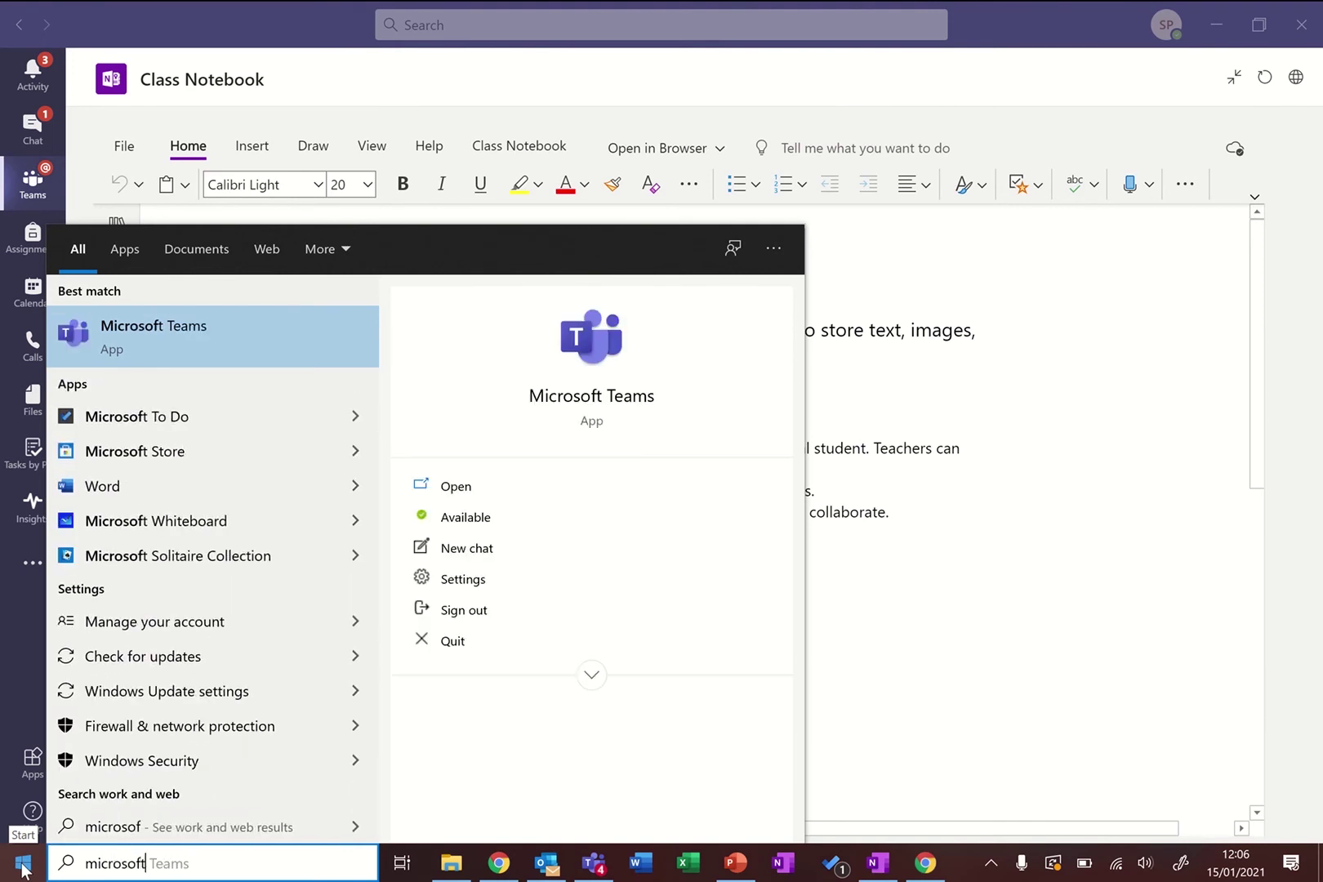
text( sotre)
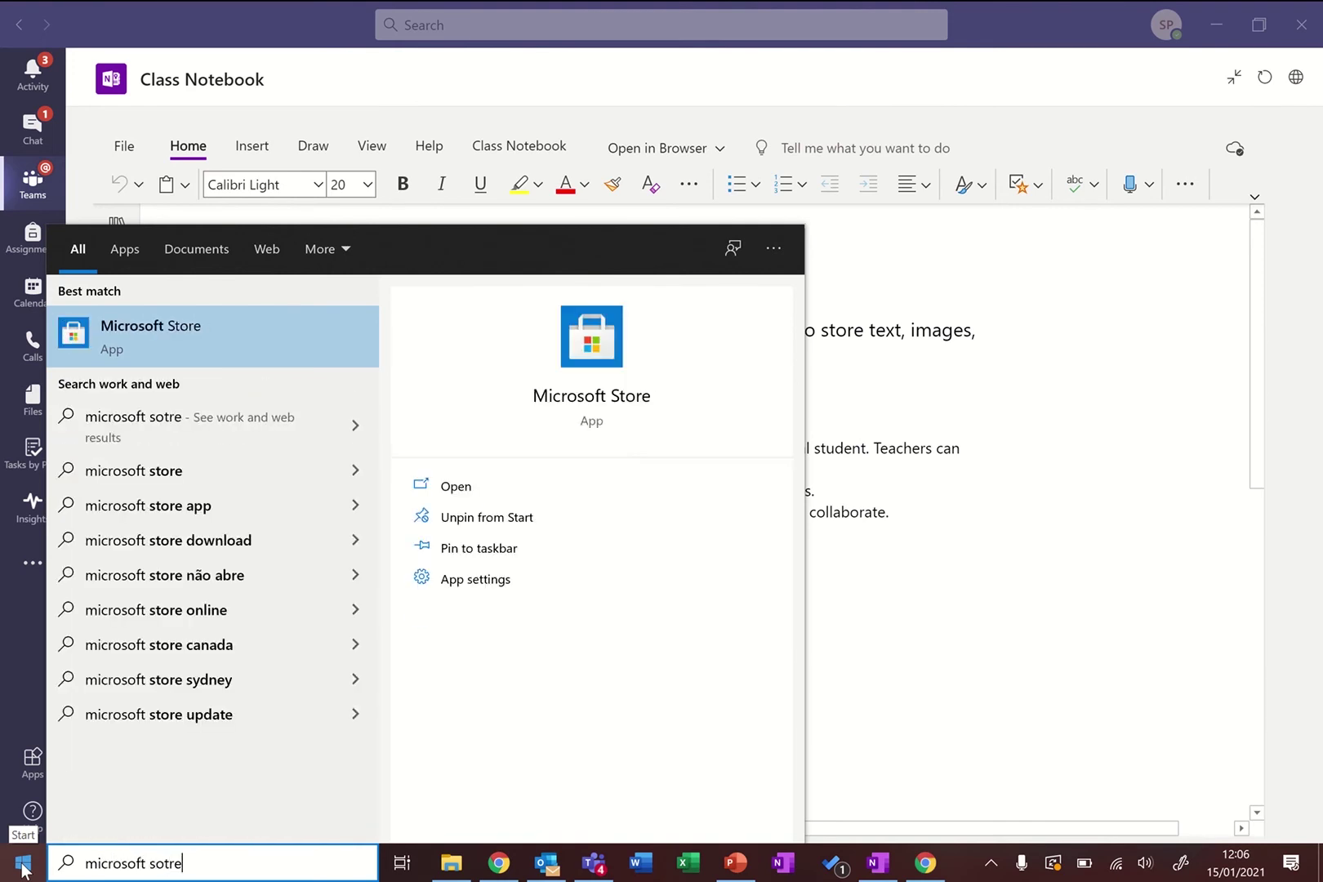
click(208, 354)
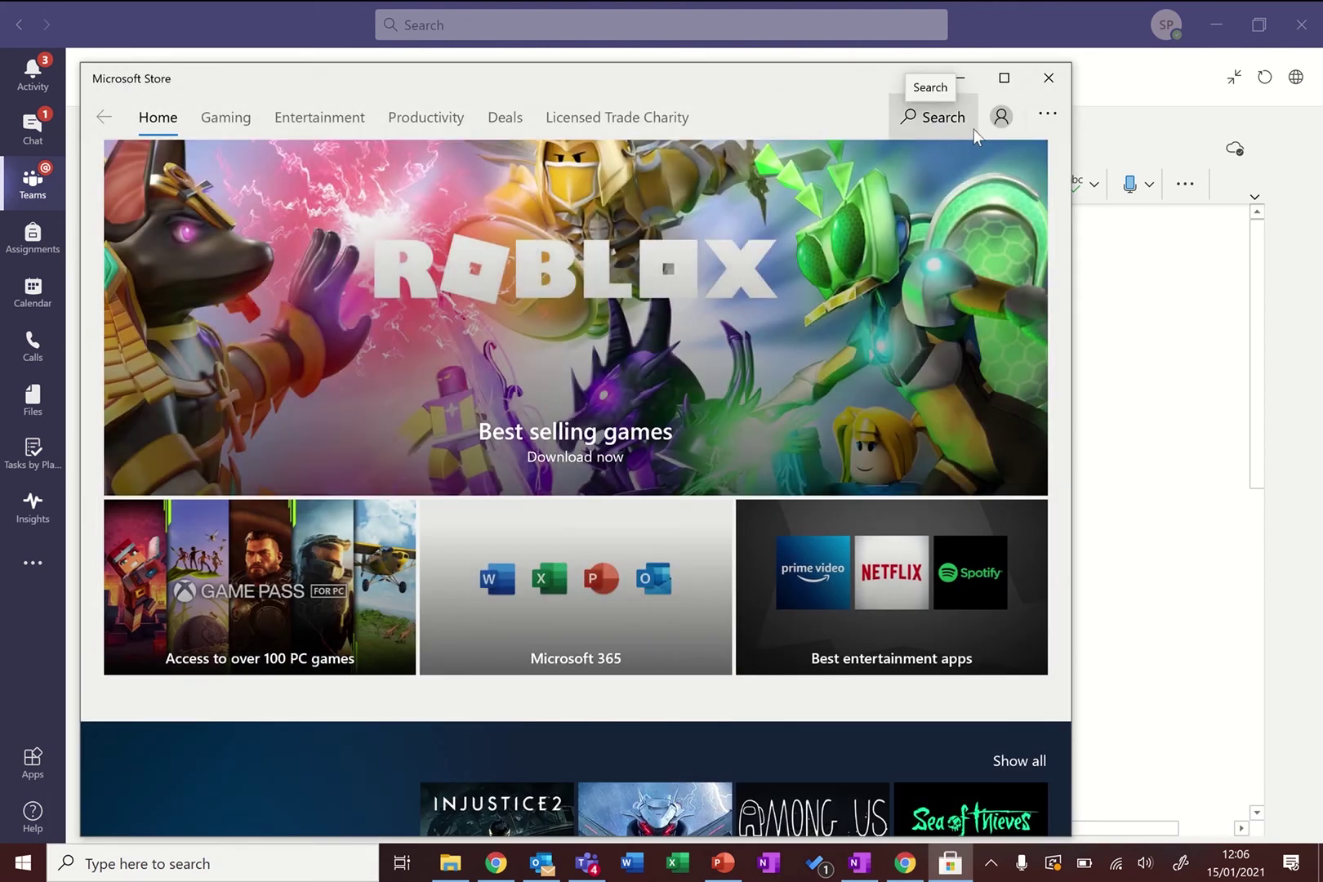
- Search the Microsoft Store for onenote, view the OneNote for Windows 10 product page, and close the store
click(925, 118)
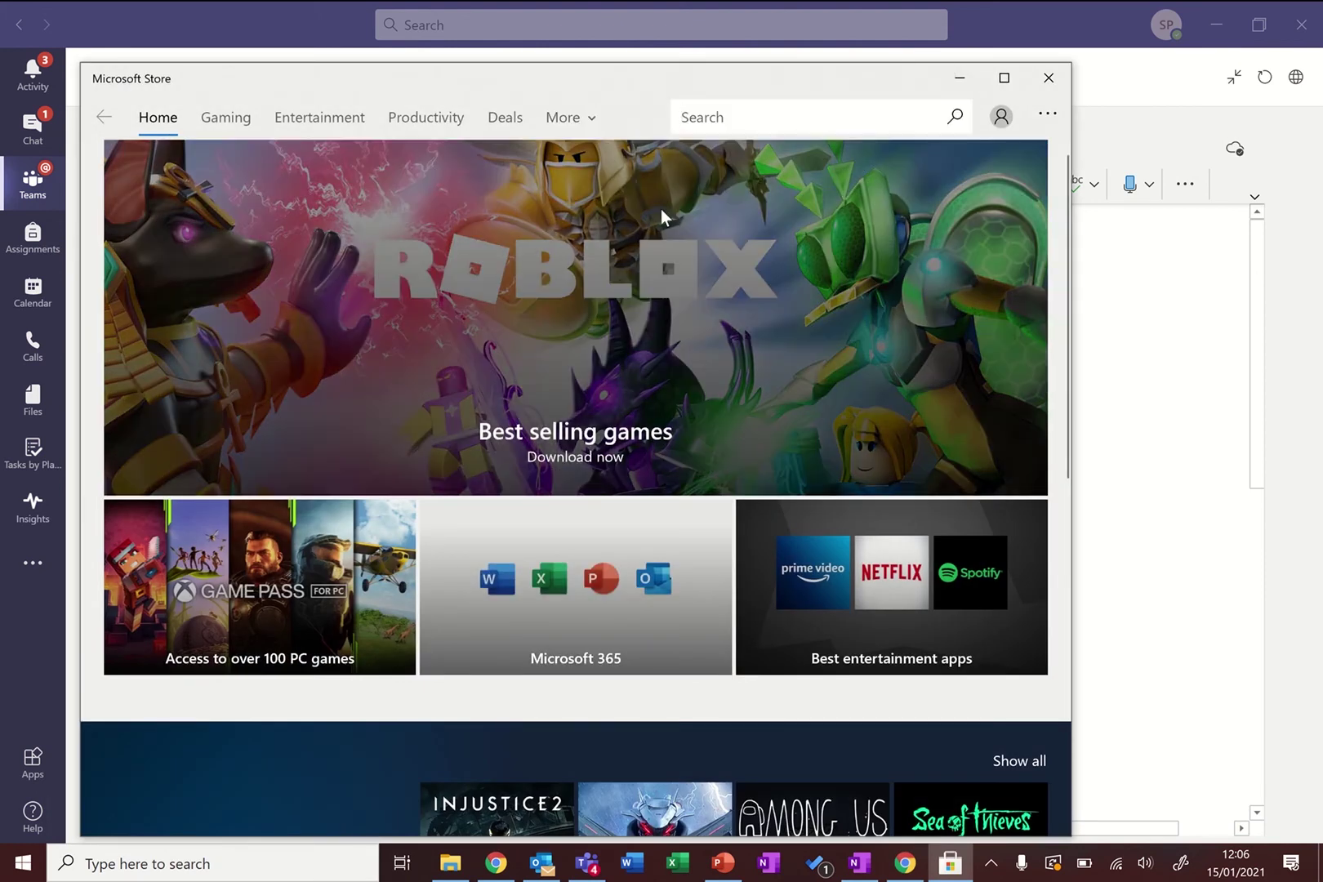
text(oen)
key(BackSpace)
key(BackSpace)
text(nenote)
key(Return)
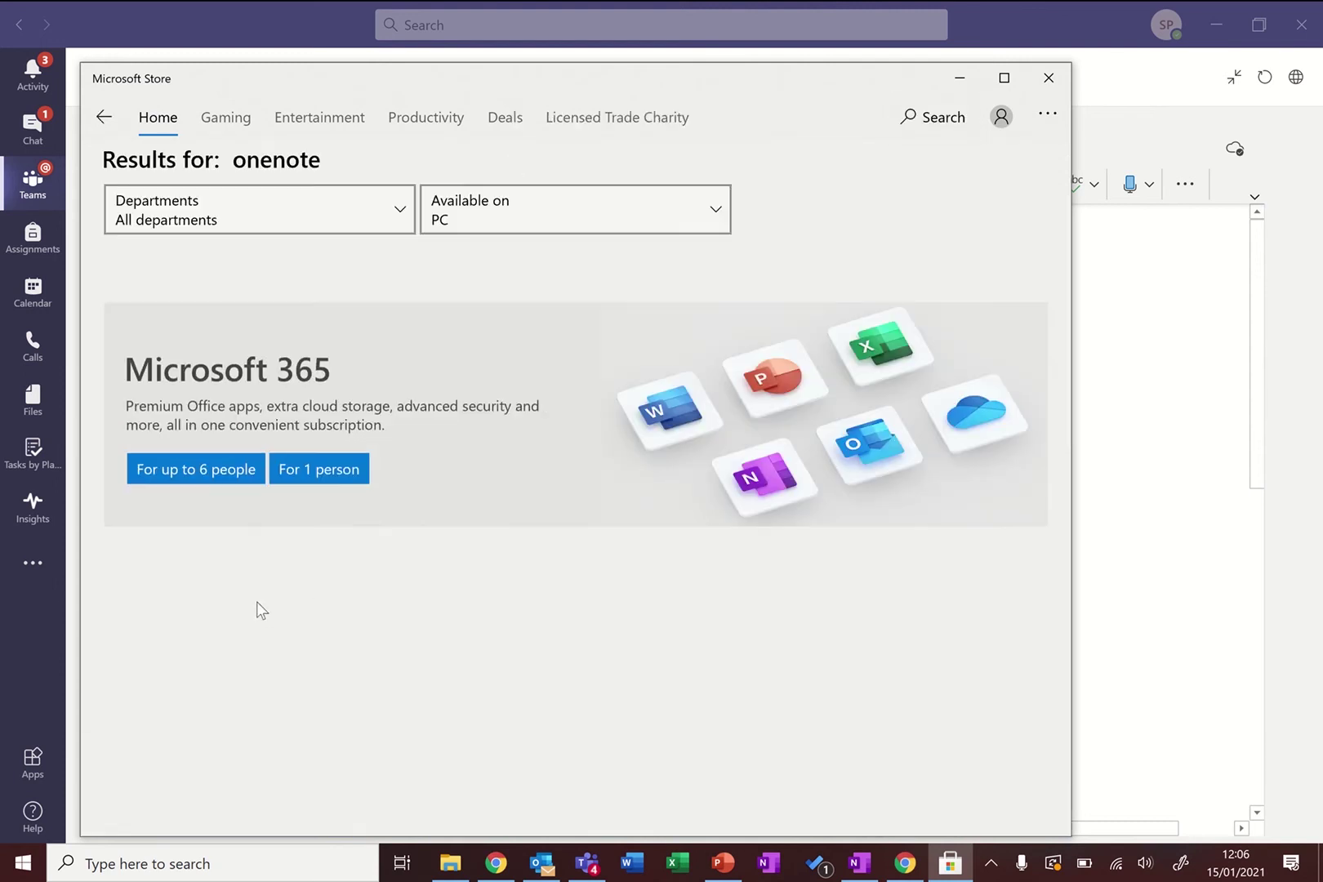
scroll(325, 523, down, 5)
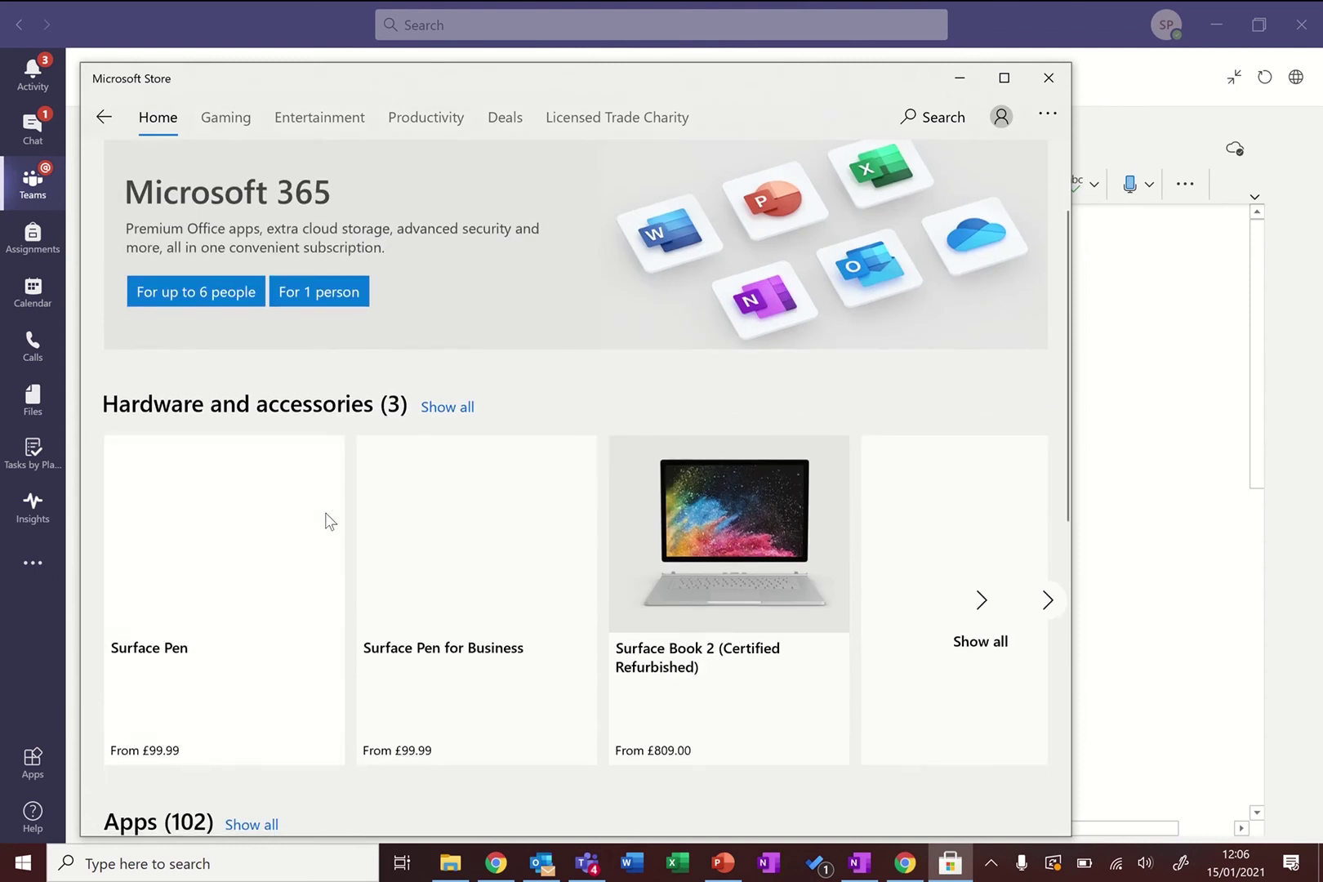
scroll(324, 520, down, 2)
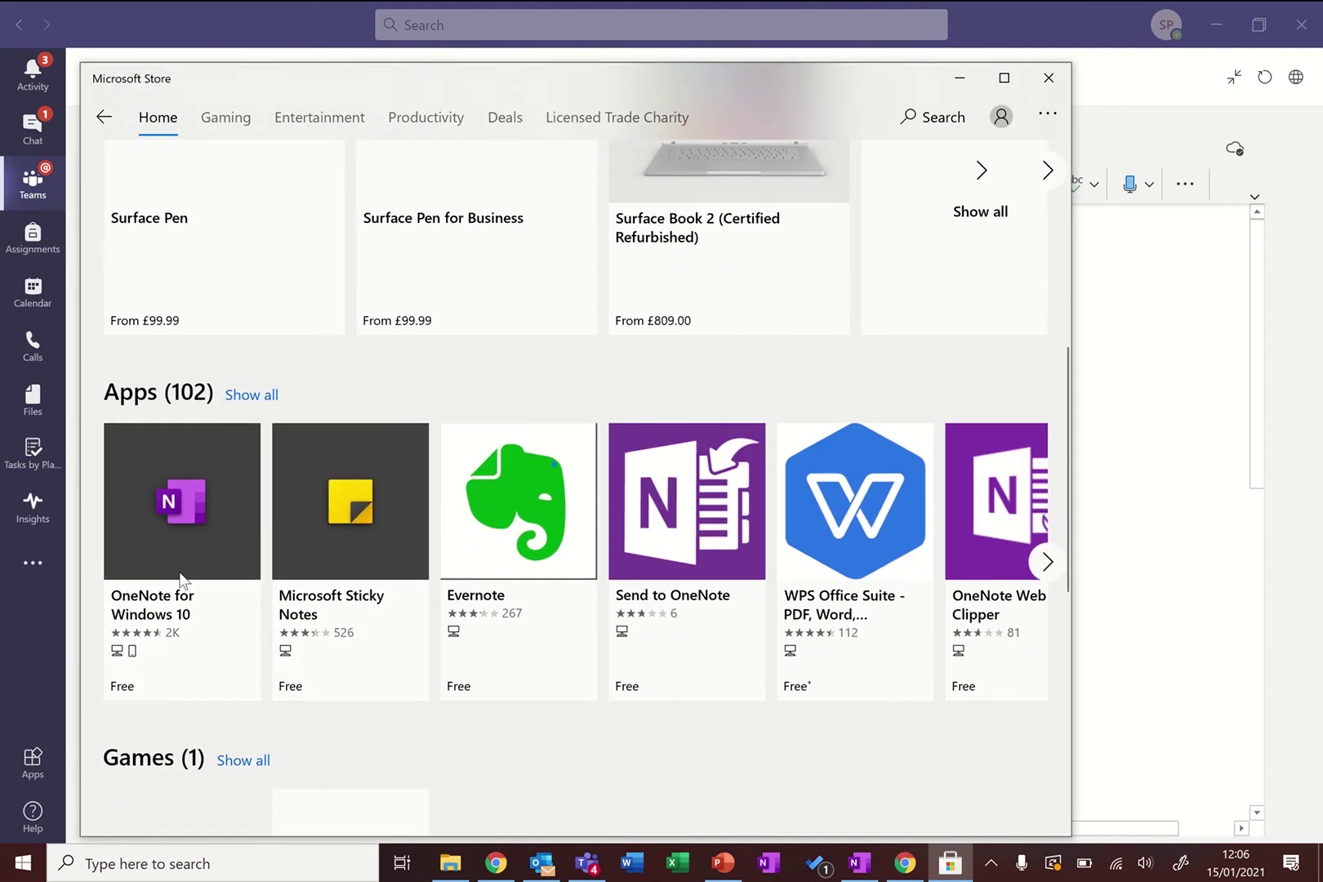
click(183, 581)
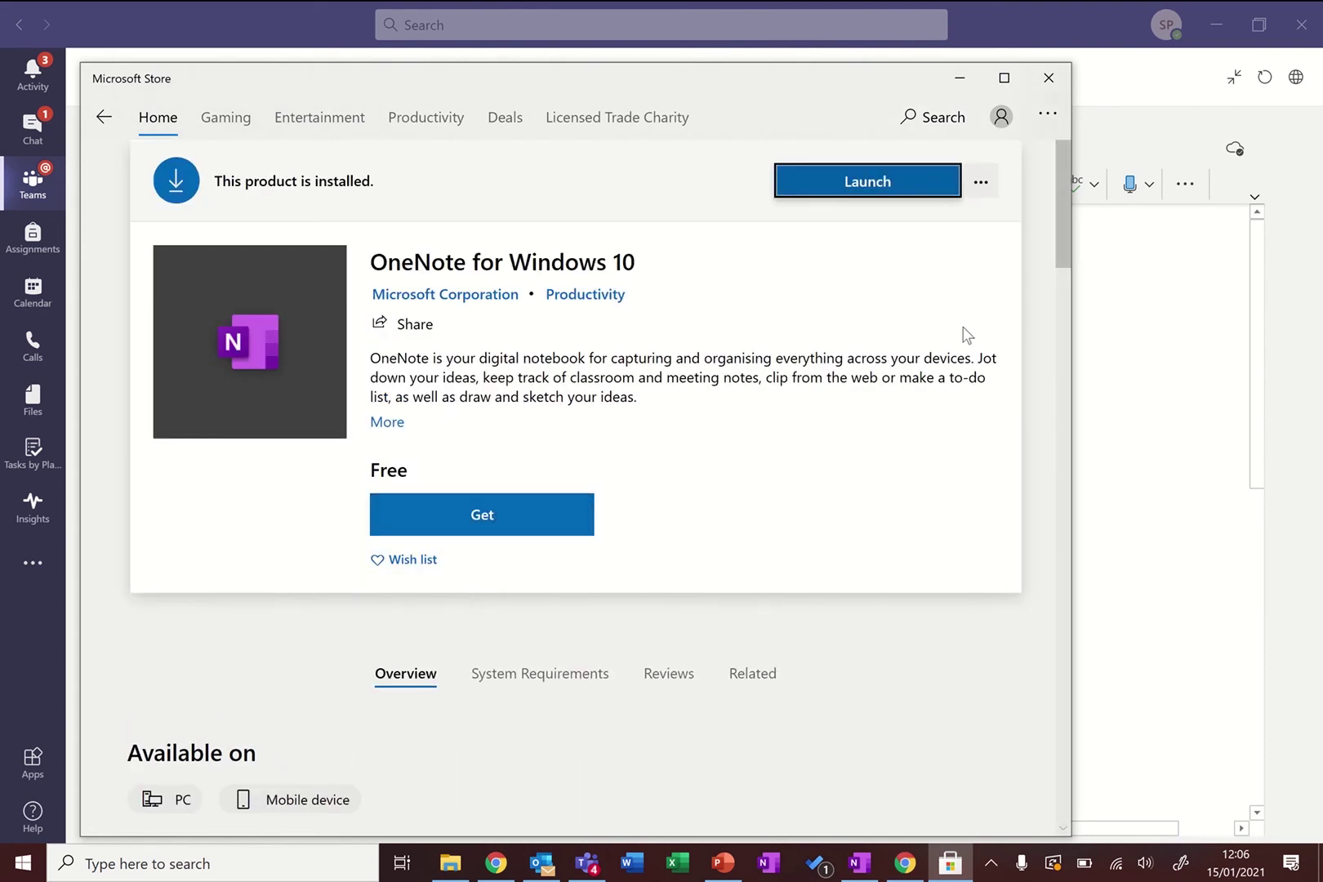
click(1050, 82)
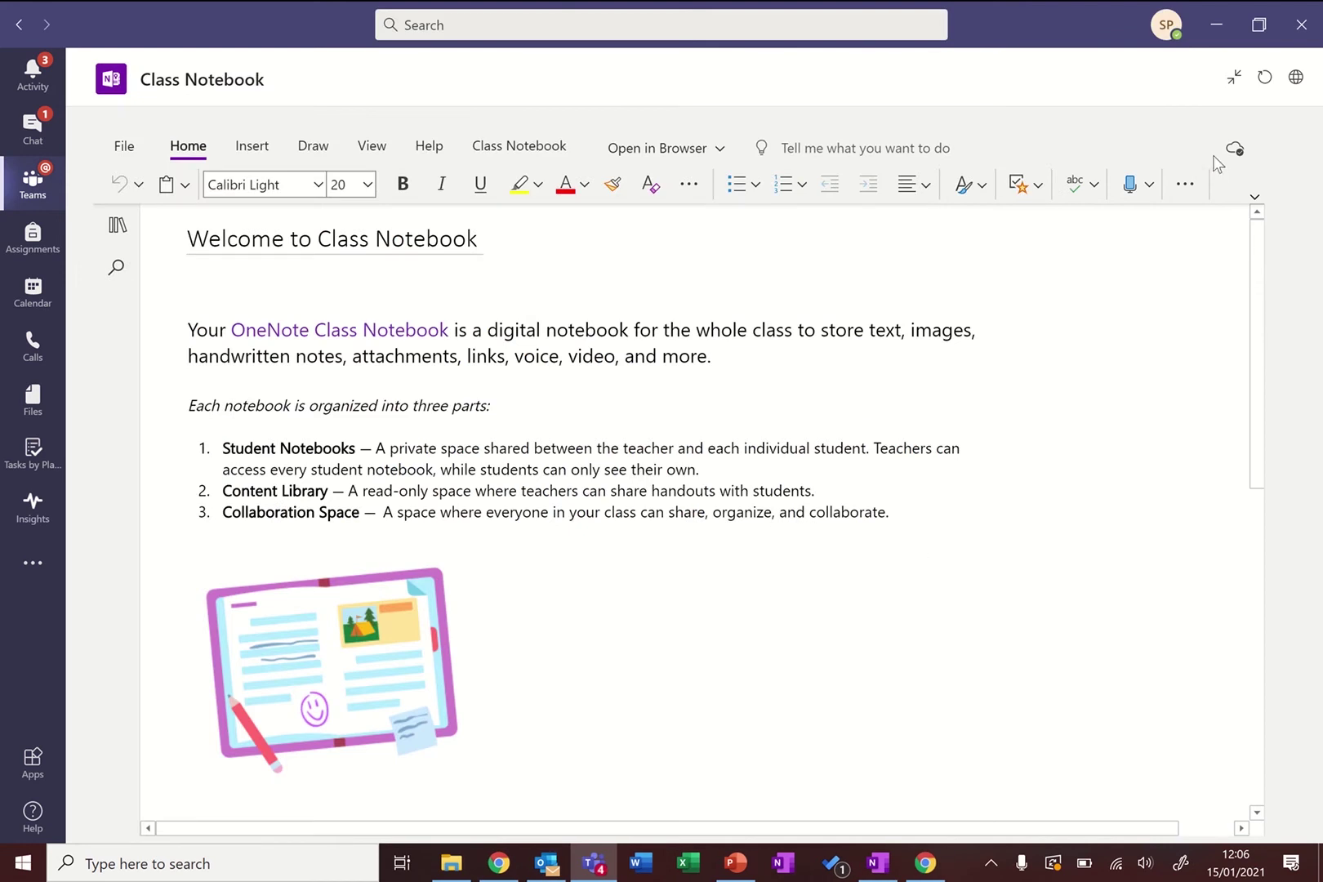
- Collapse the expanded notebook view and open the Class Notebook in the OneNote desktop app, closing the app after viewing
click(1235, 80)
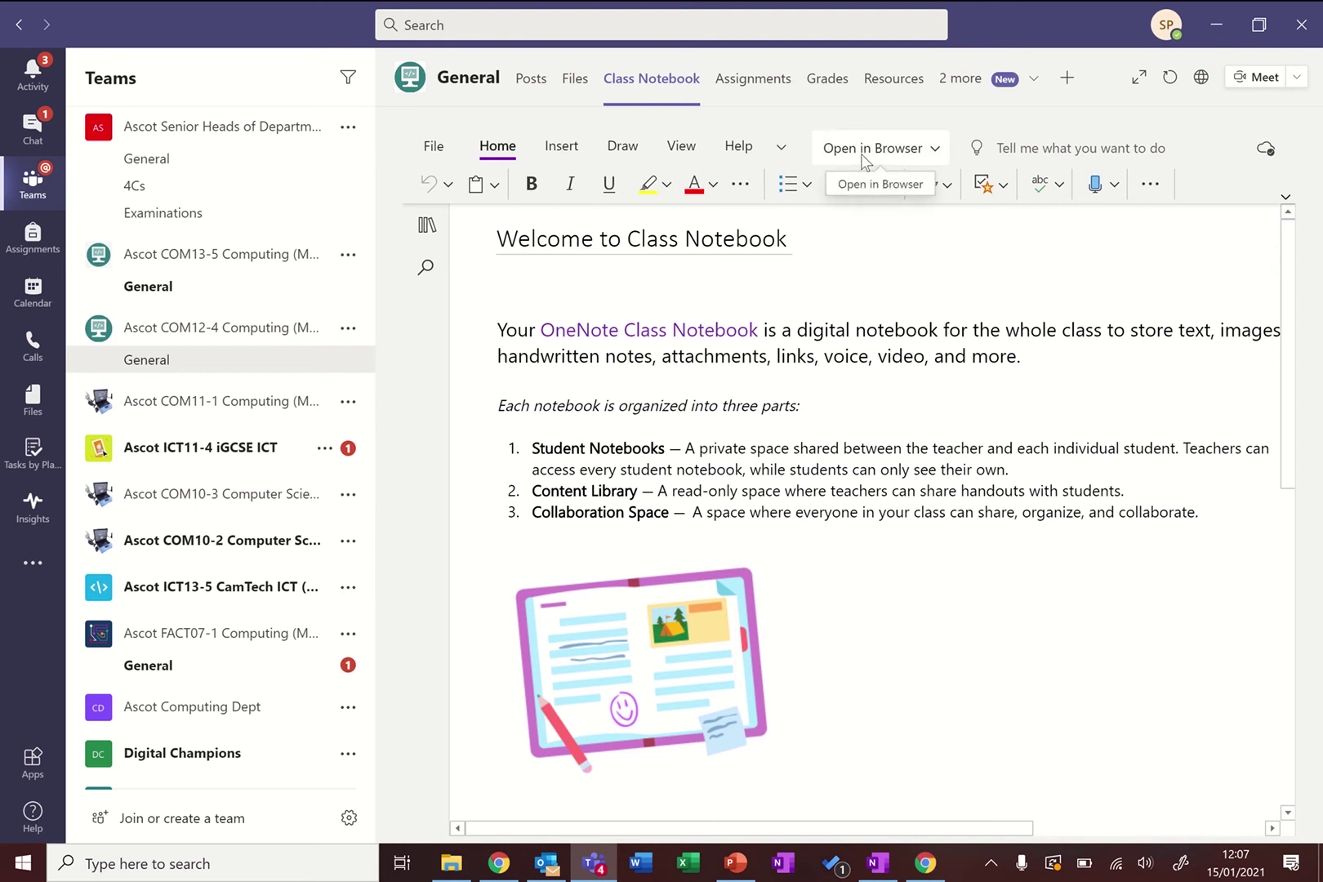
click(902, 155)
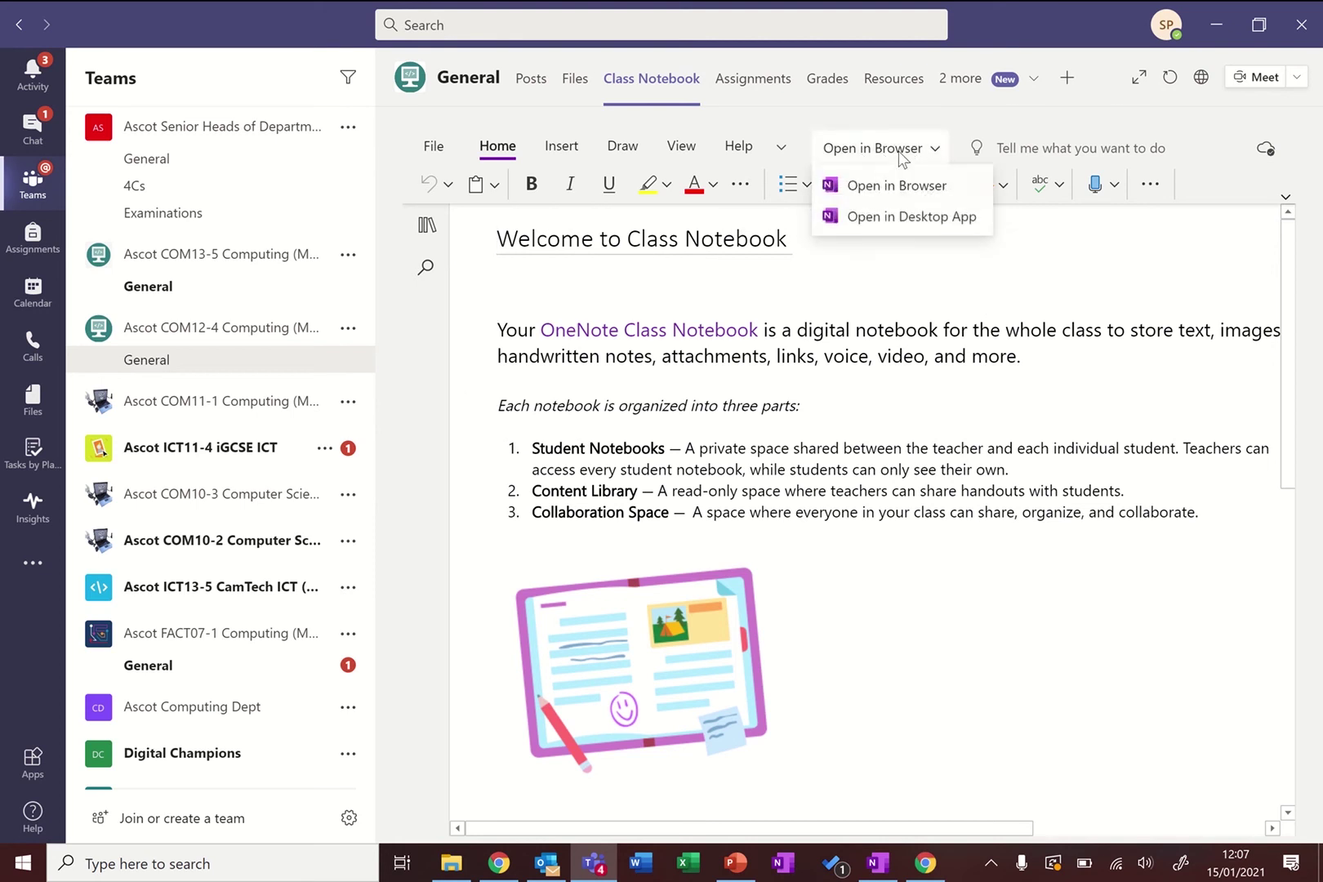
click(870, 217)
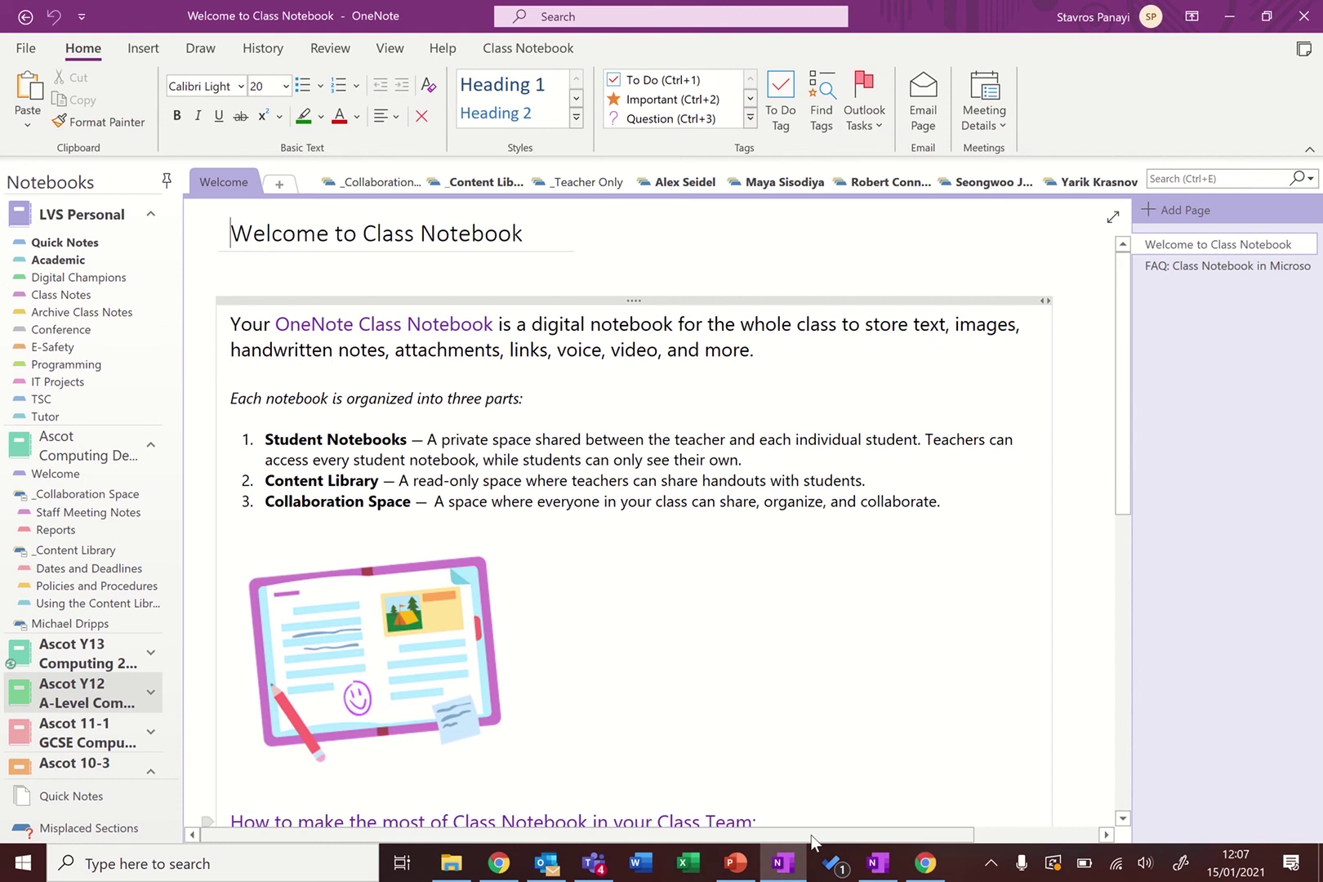
click(1305, 16)
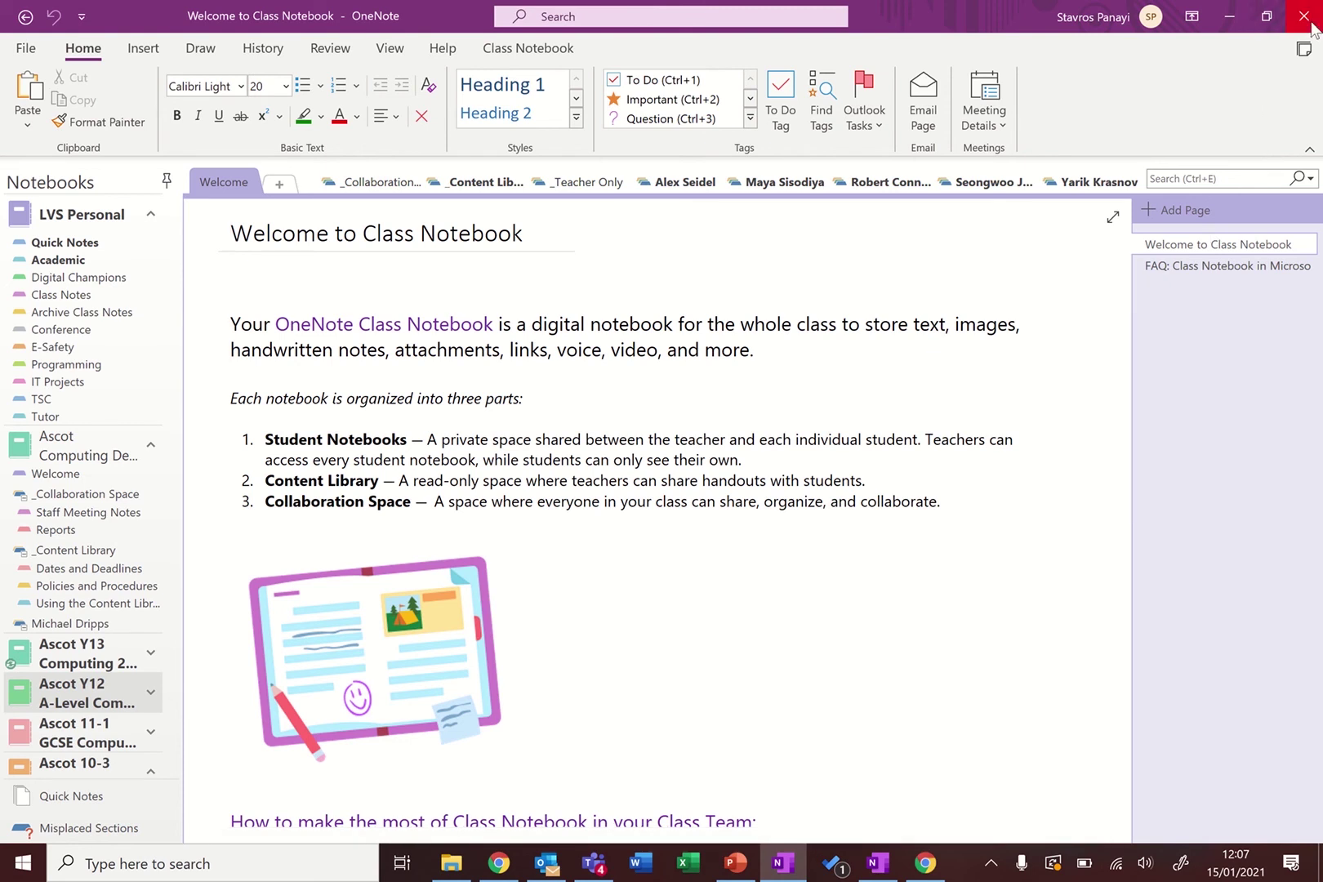
- Switch to OneNote for Windows 10 and open the Ascot 10-3 GCSE Computer Science 2022 Notebook
click(878, 864)
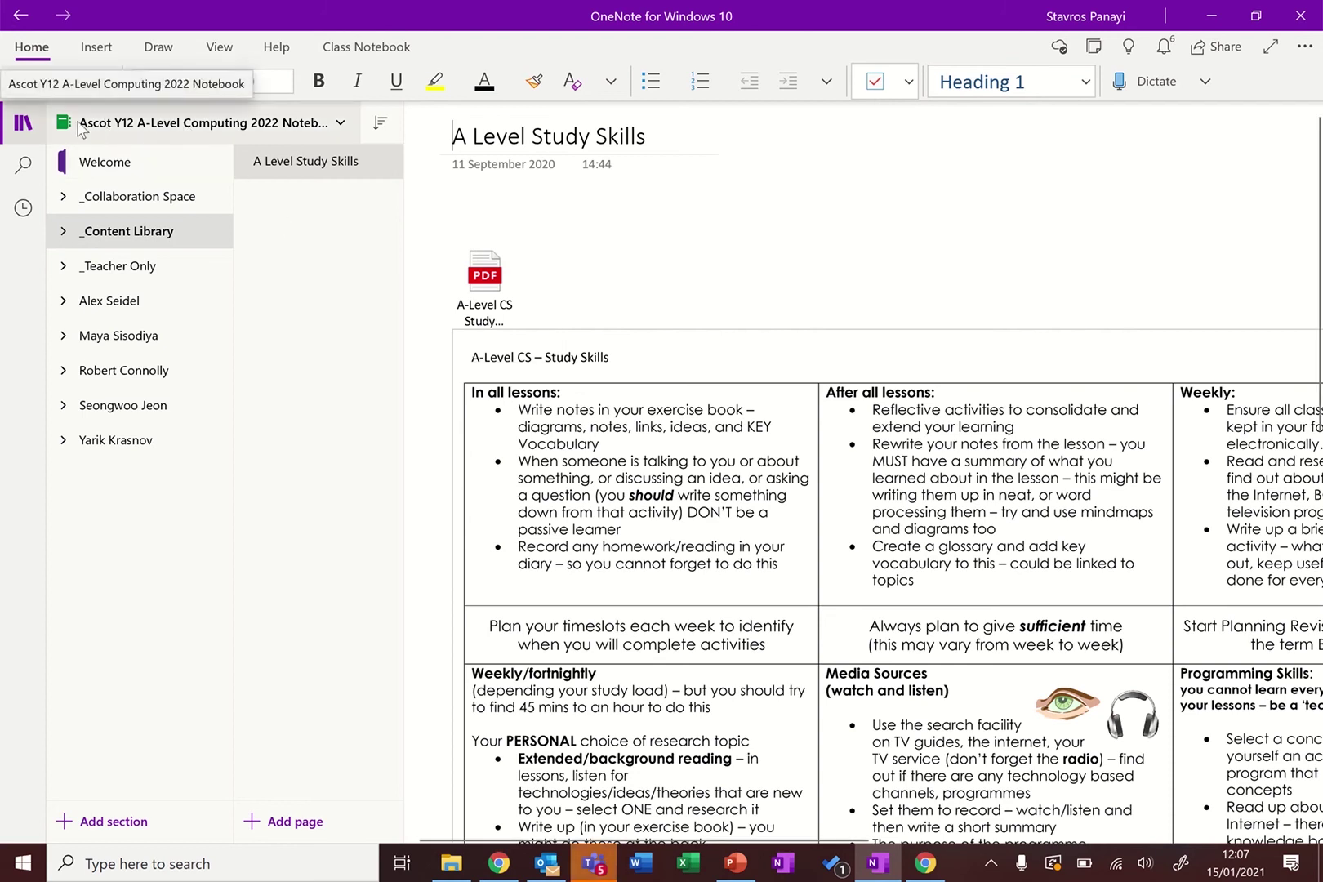
click(156, 125)
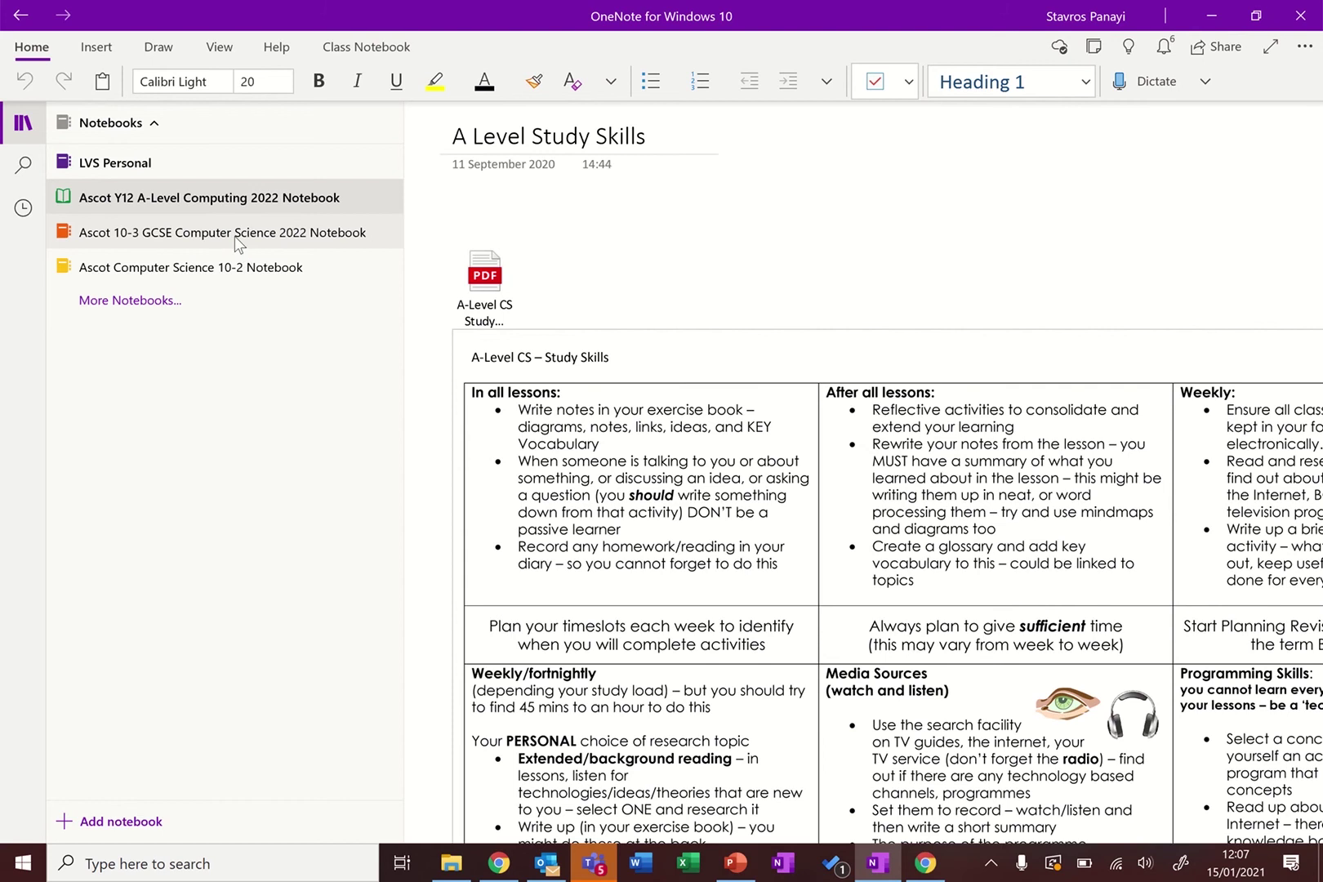
click(173, 233)
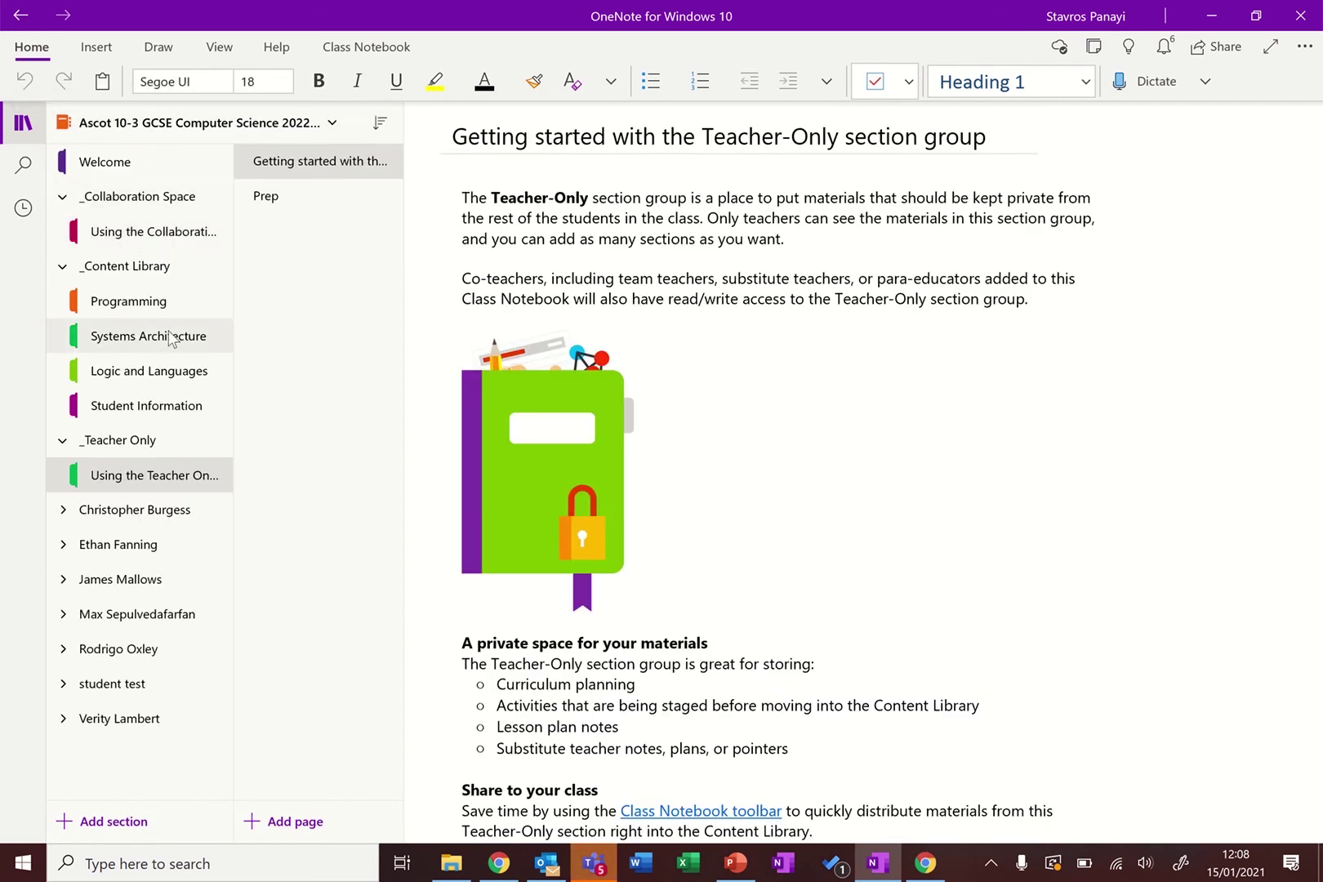
- Return to the Ascot Y12 A-Level Computing 2022 Notebook and open the Operating Systems section in the Collaboration Space
click(146, 124)
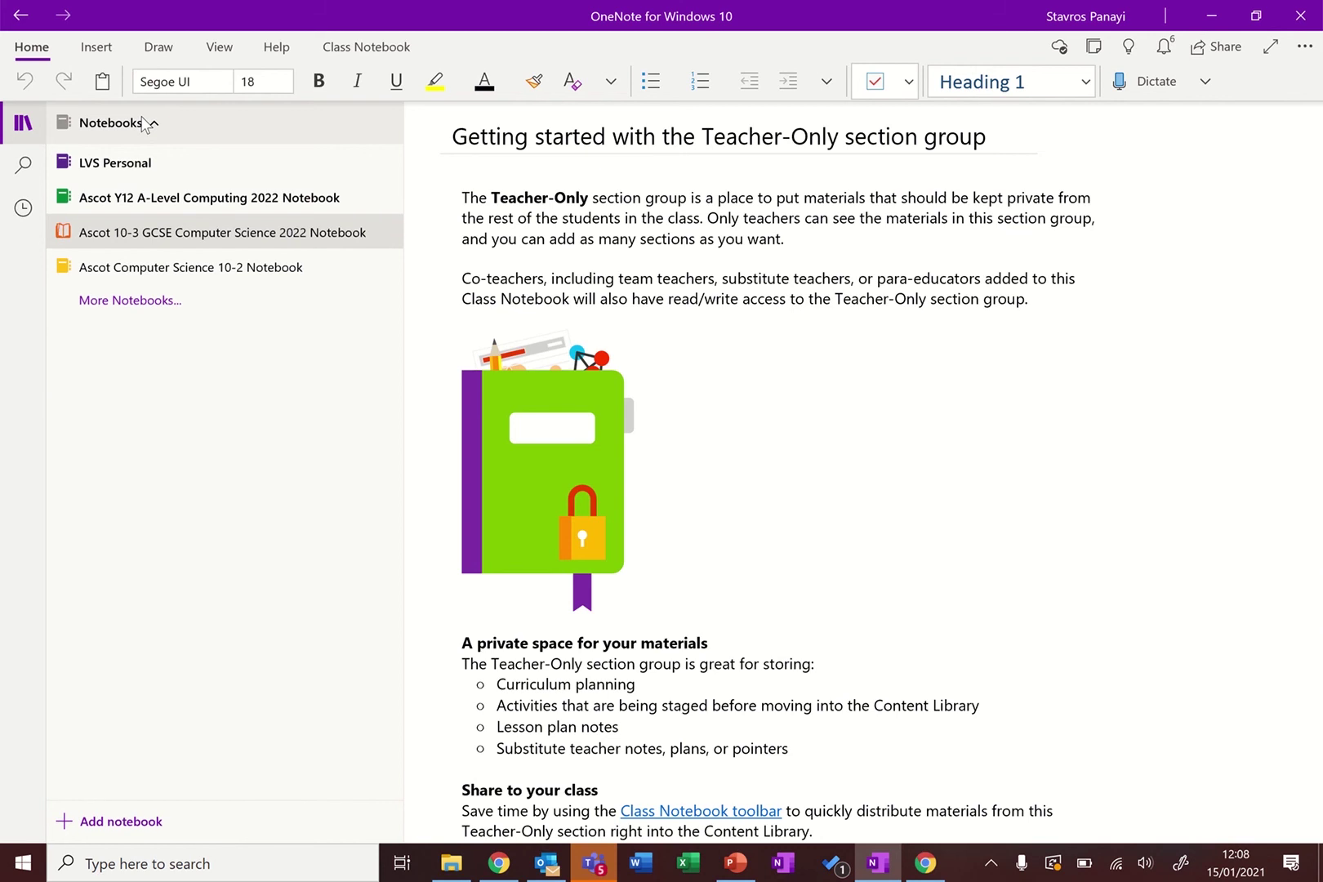
click(196, 197)
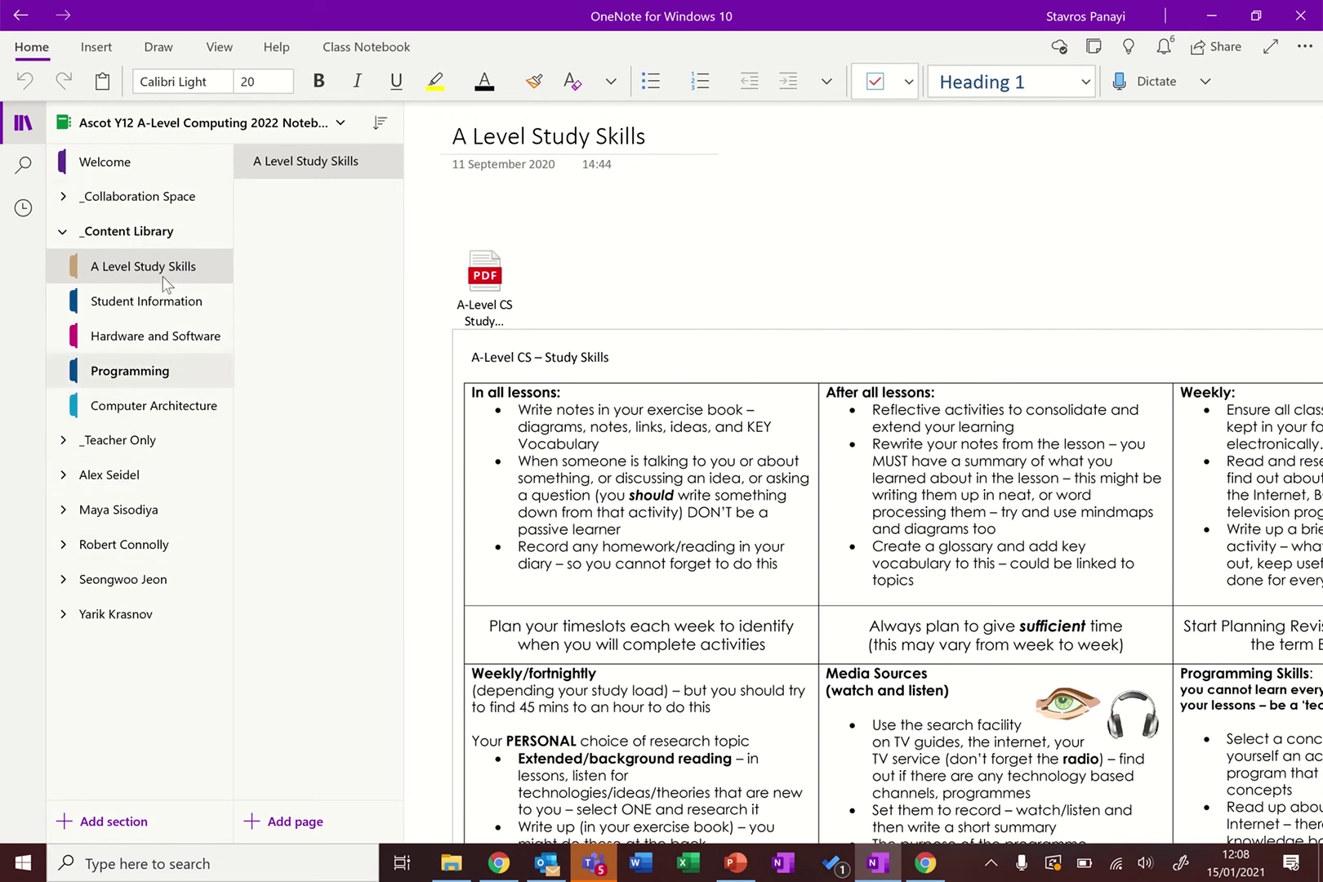
click(96, 233)
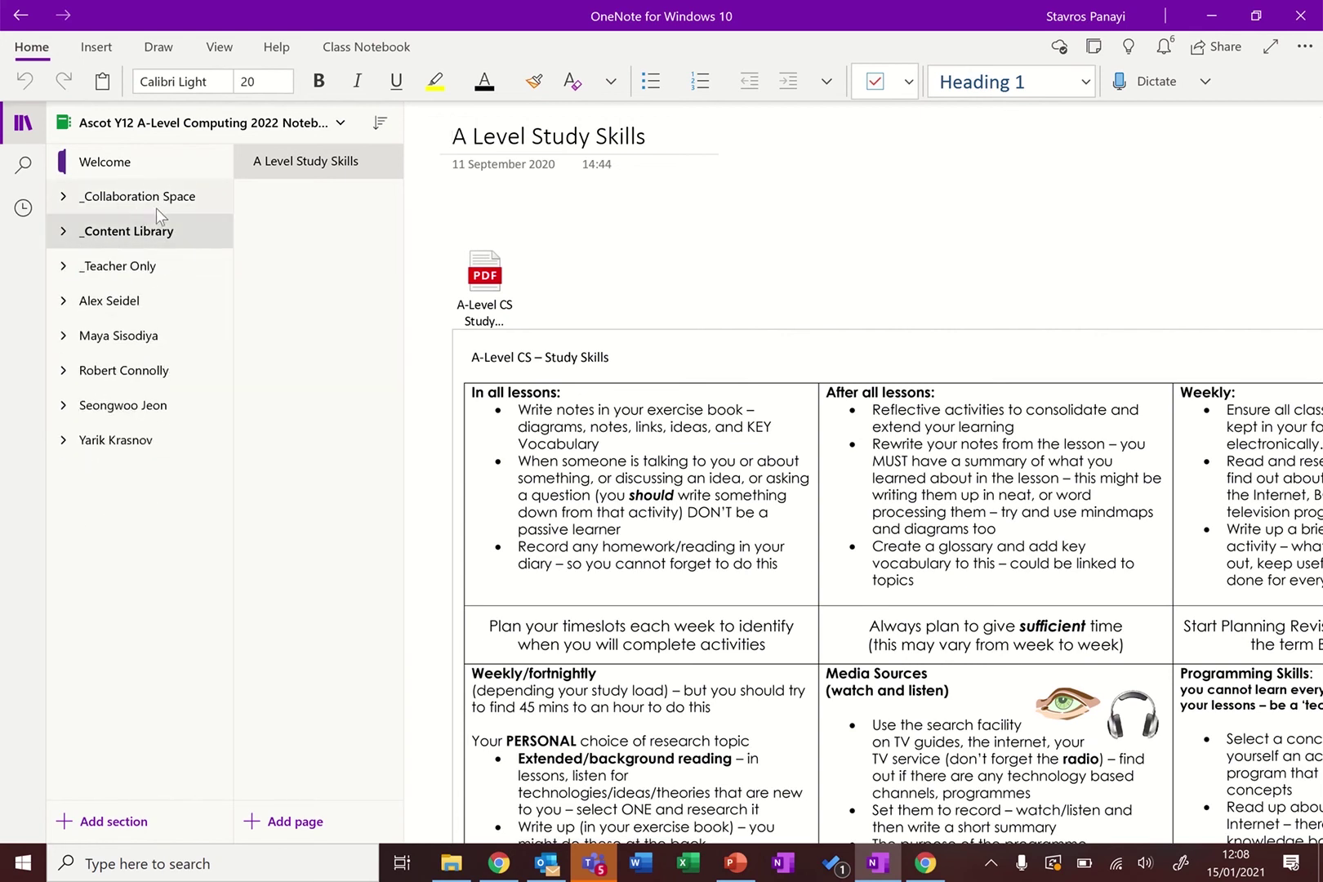
click(102, 200)
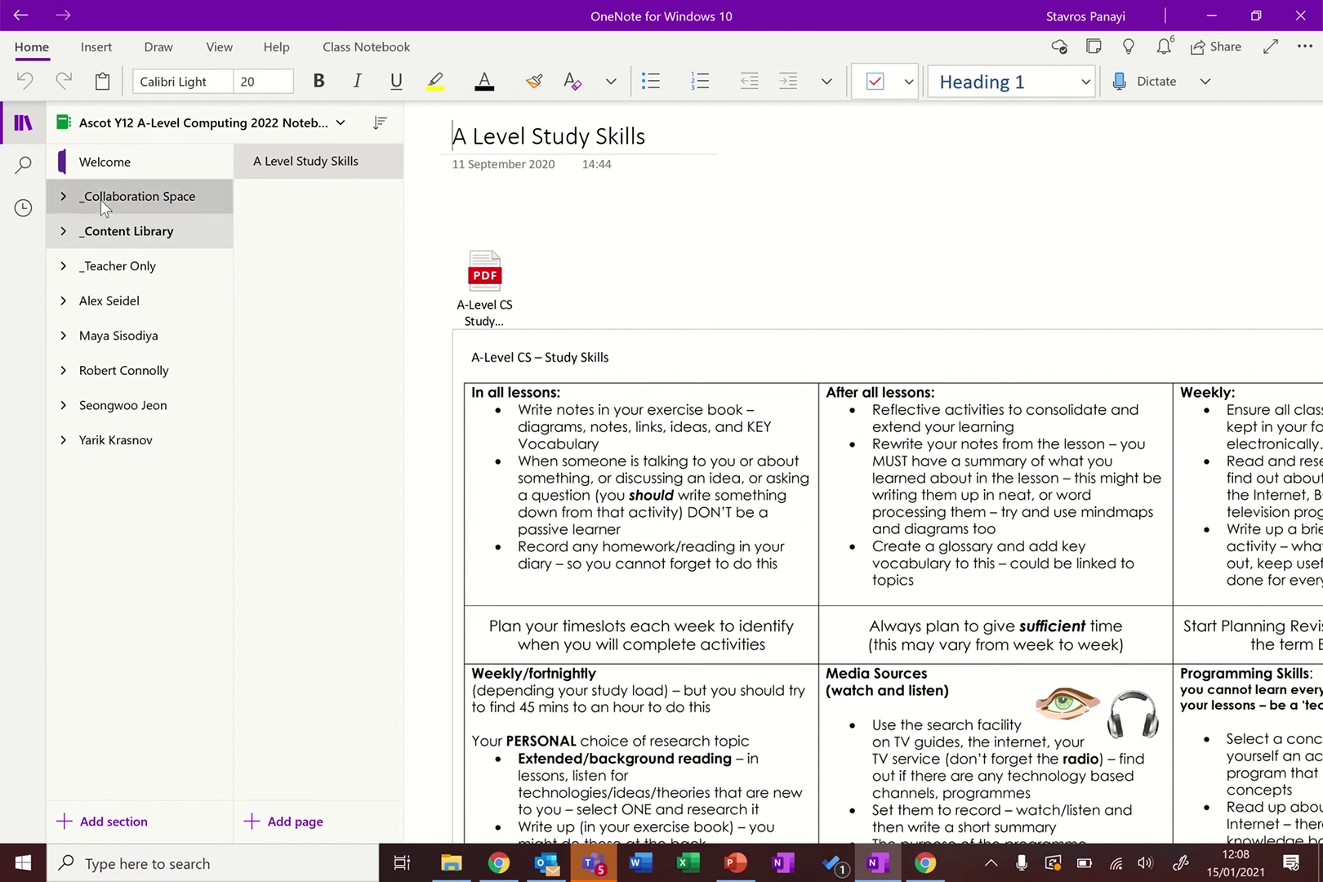
click(143, 236)
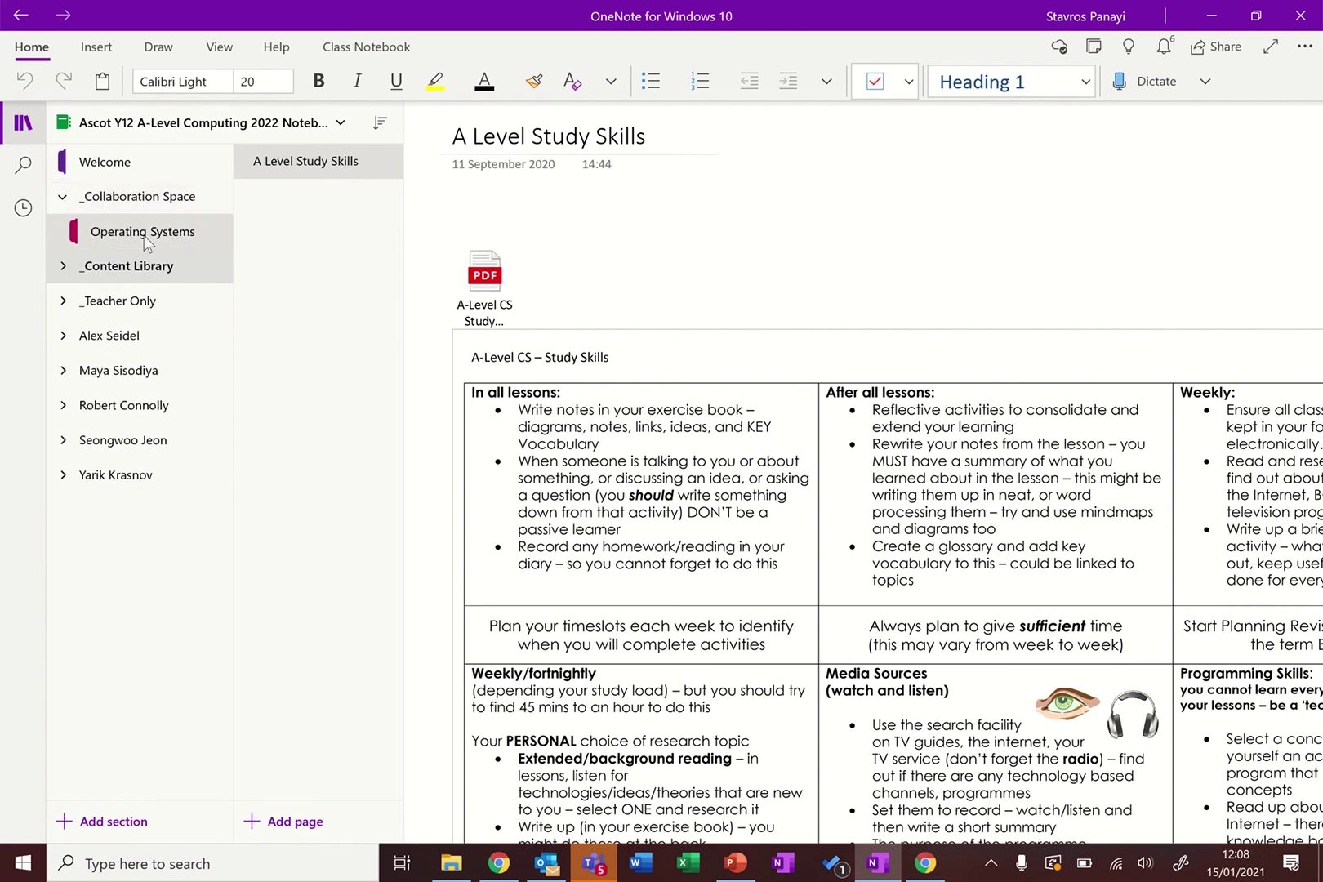
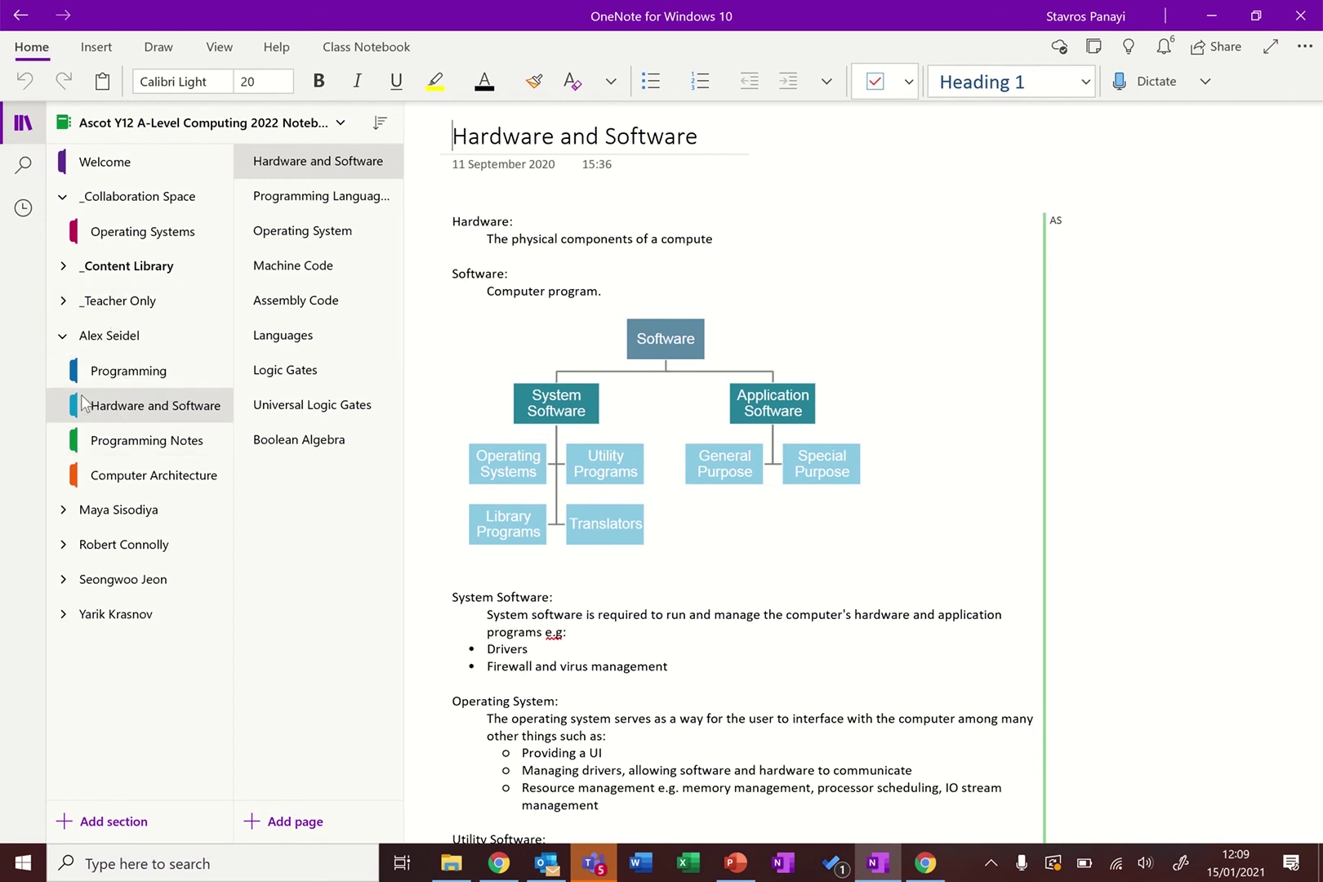
- Open the Content Library's Computer Architecture section and view its Processor and Processor Instruction Set pages
click(67, 267)
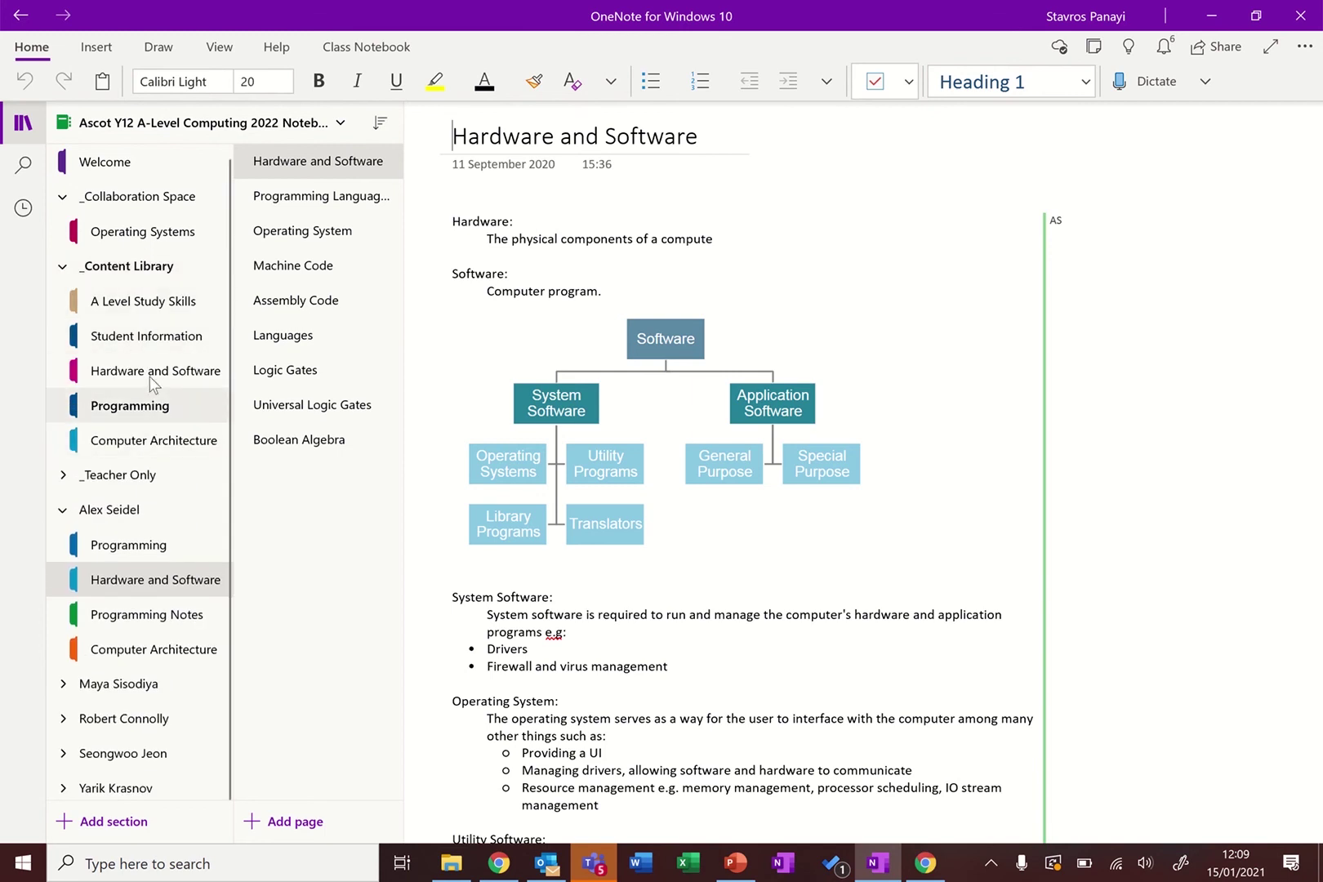
click(144, 444)
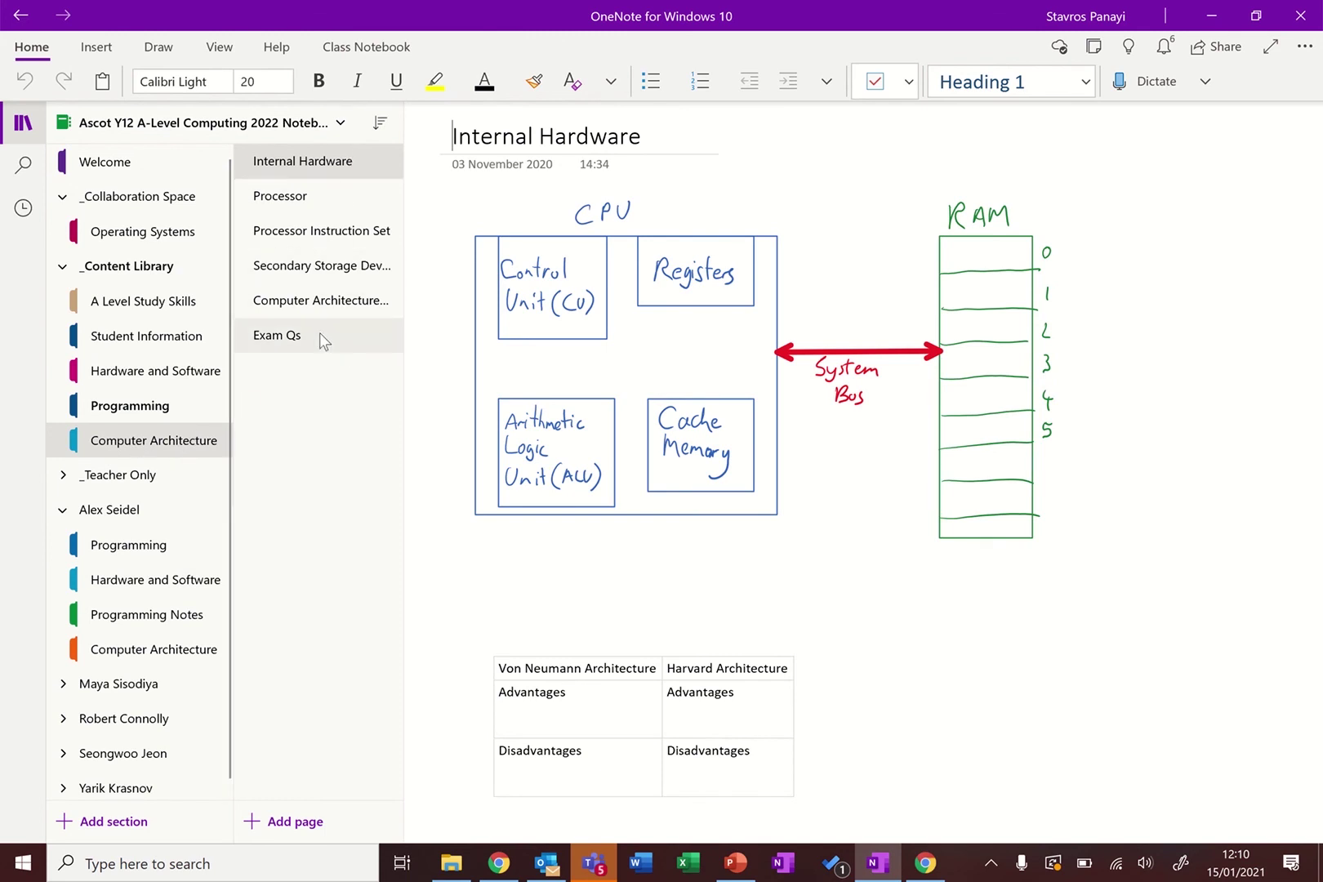
click(317, 206)
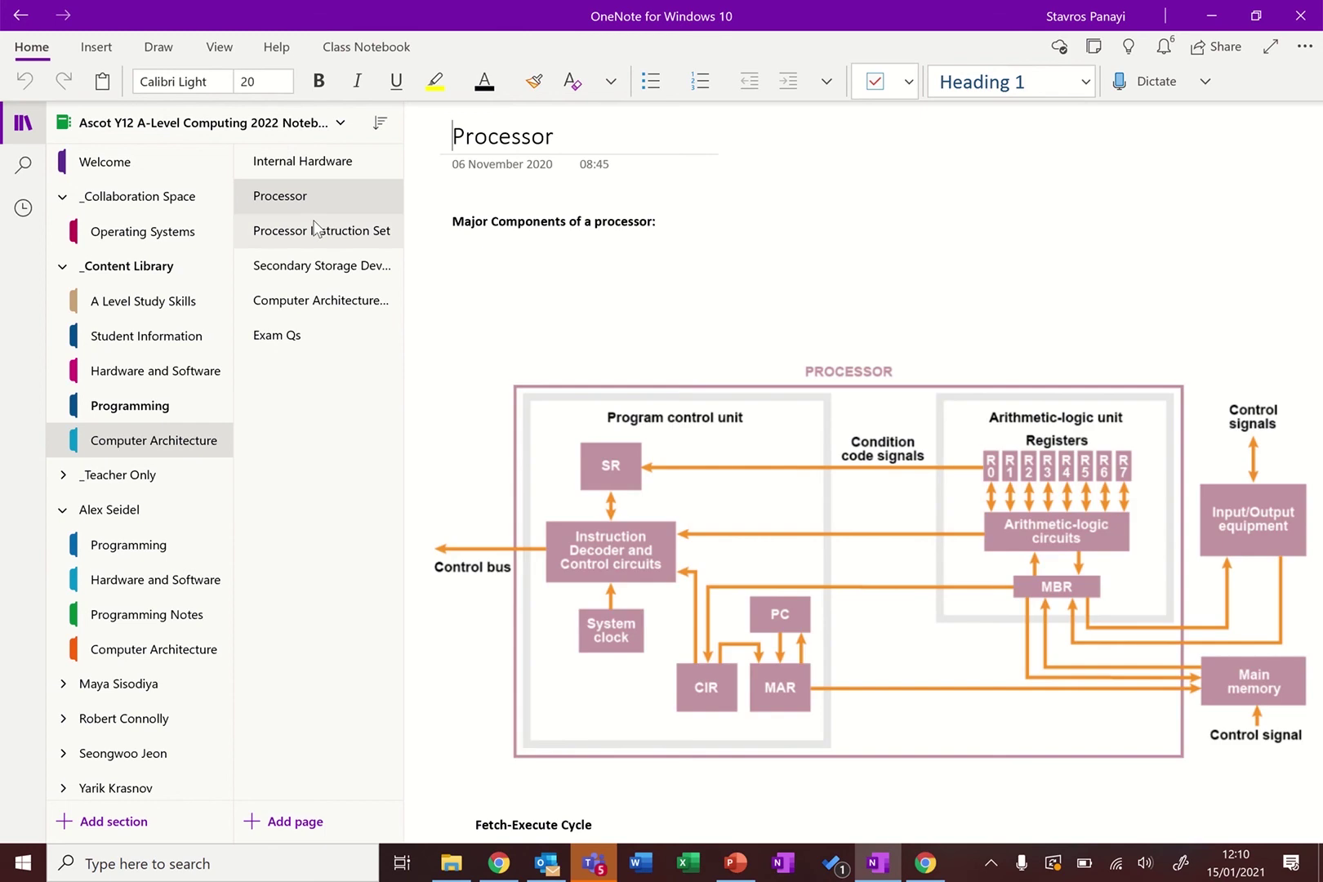
click(316, 230)
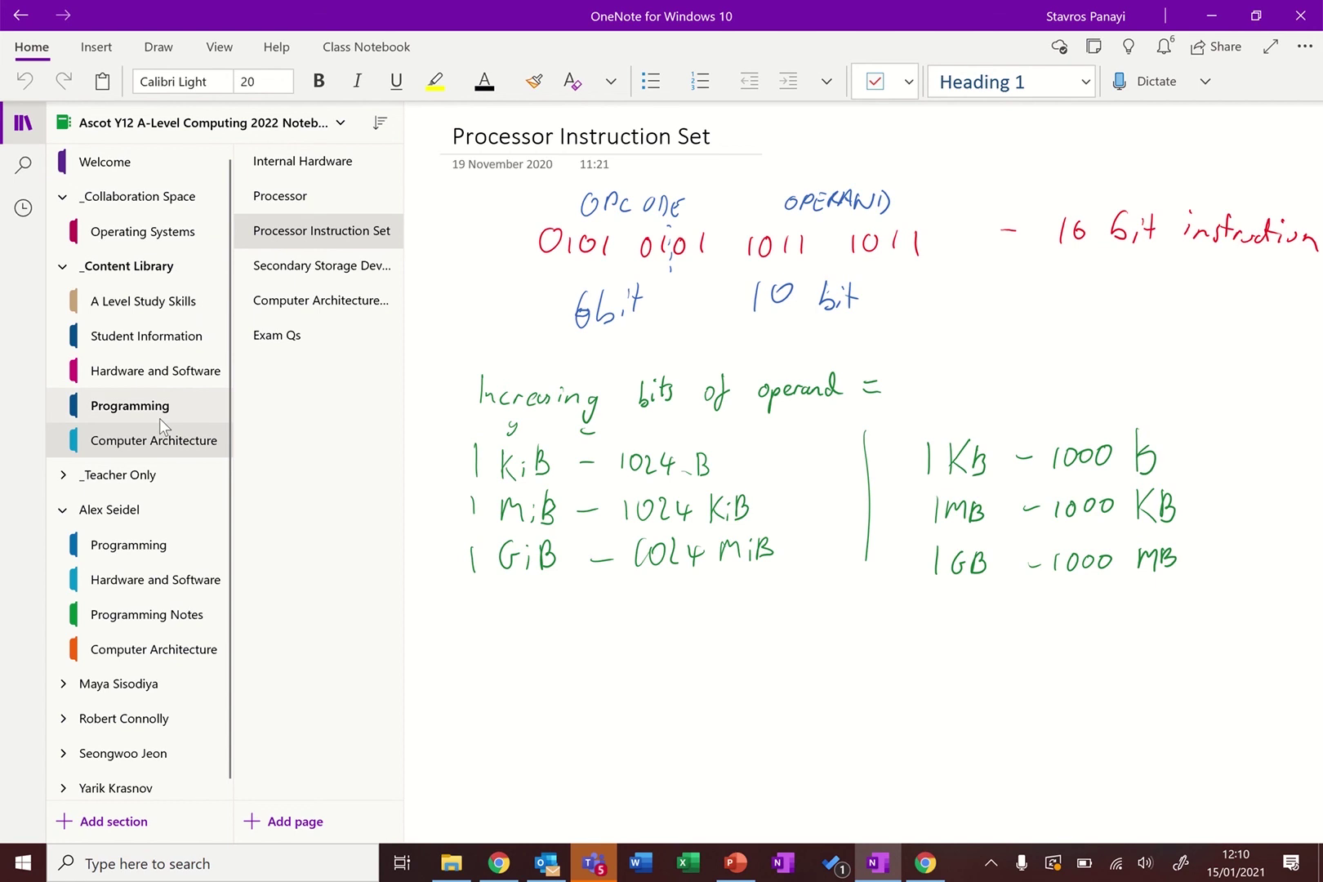
- Add a new page to the Content Library's Computer Architecture section and move it below the Exam Qs page
click(309, 827)
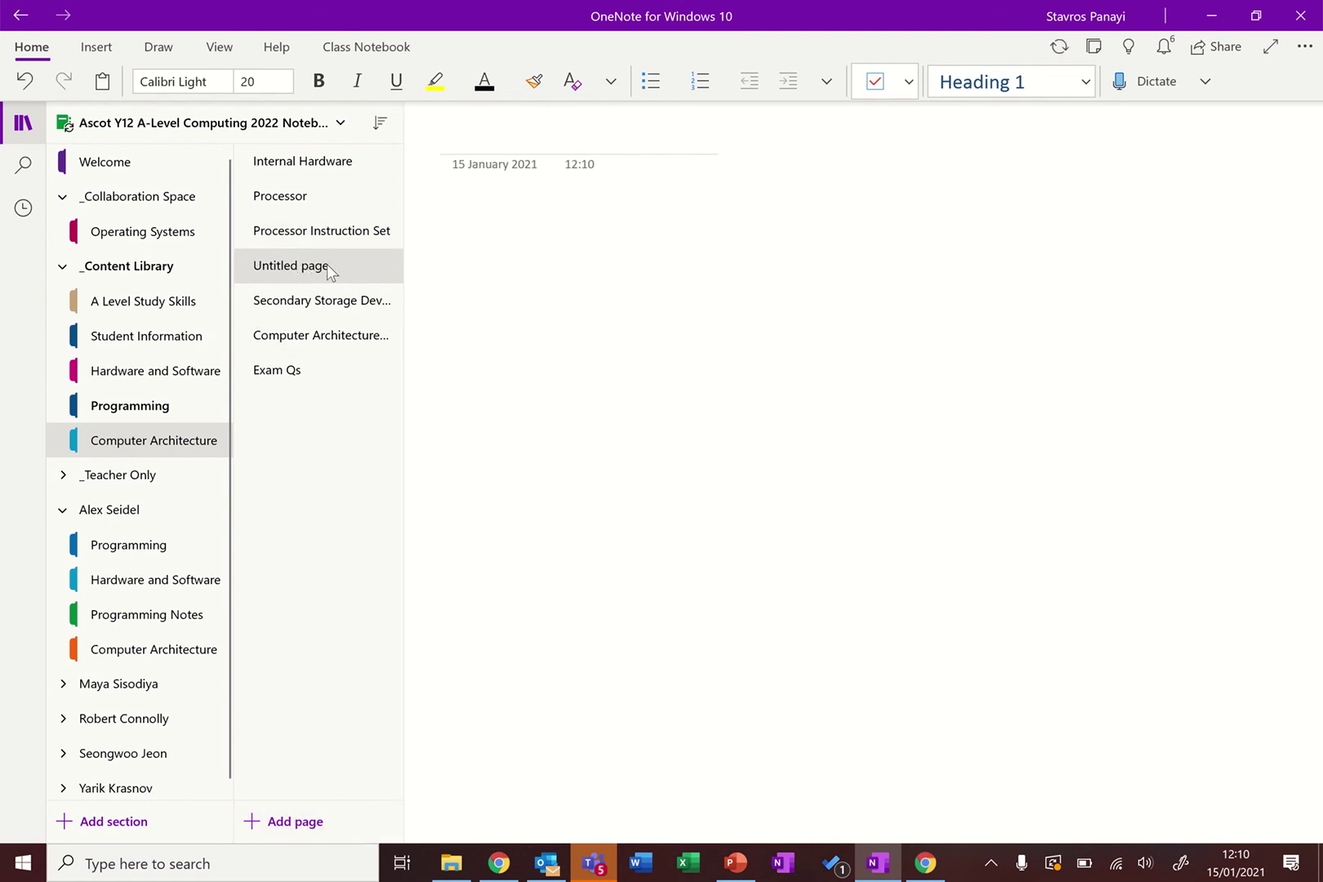
drag(327, 267, 322, 410)
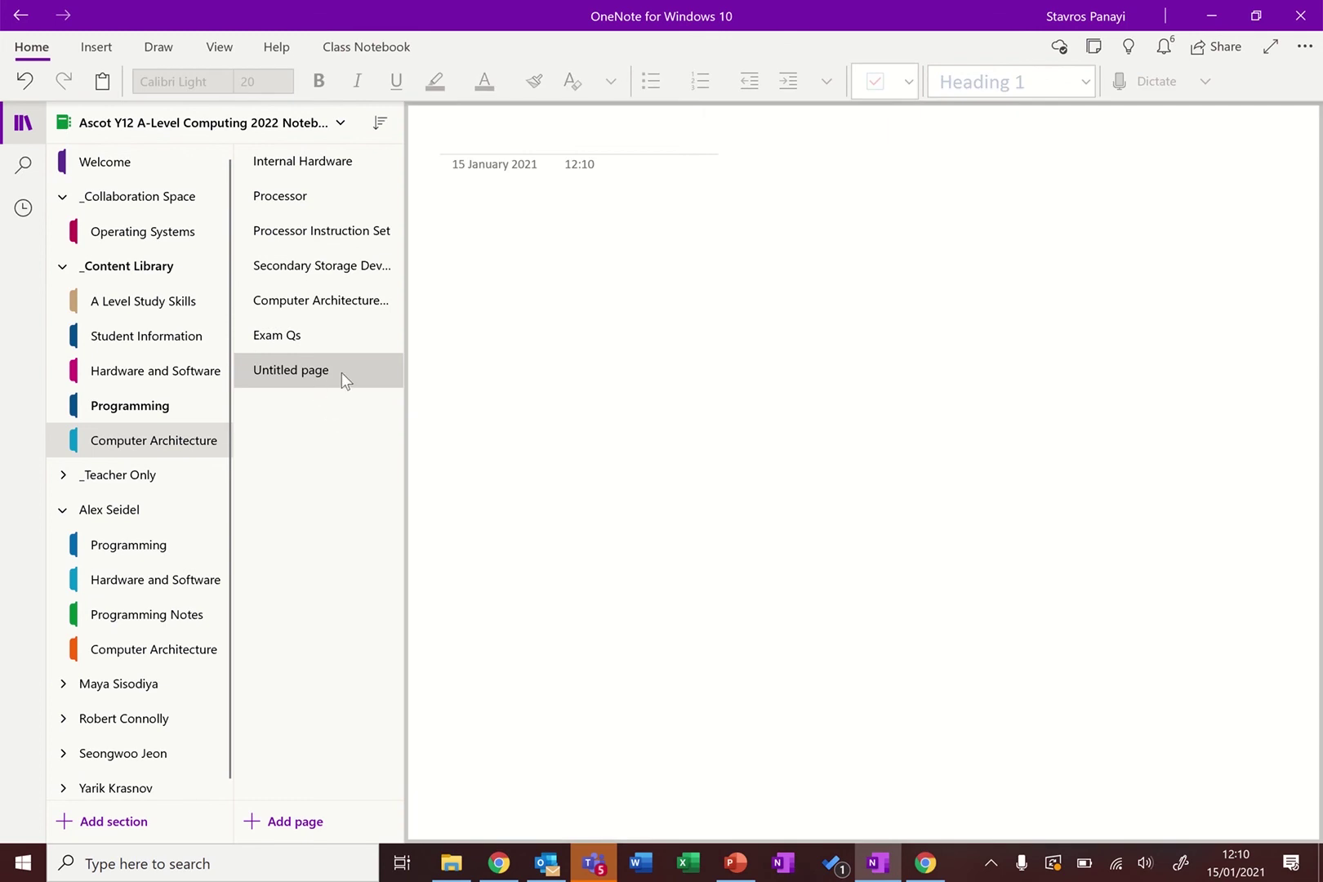
- Title the new page in the Computer Architecture section "Fluffly Cats"
click(458, 147)
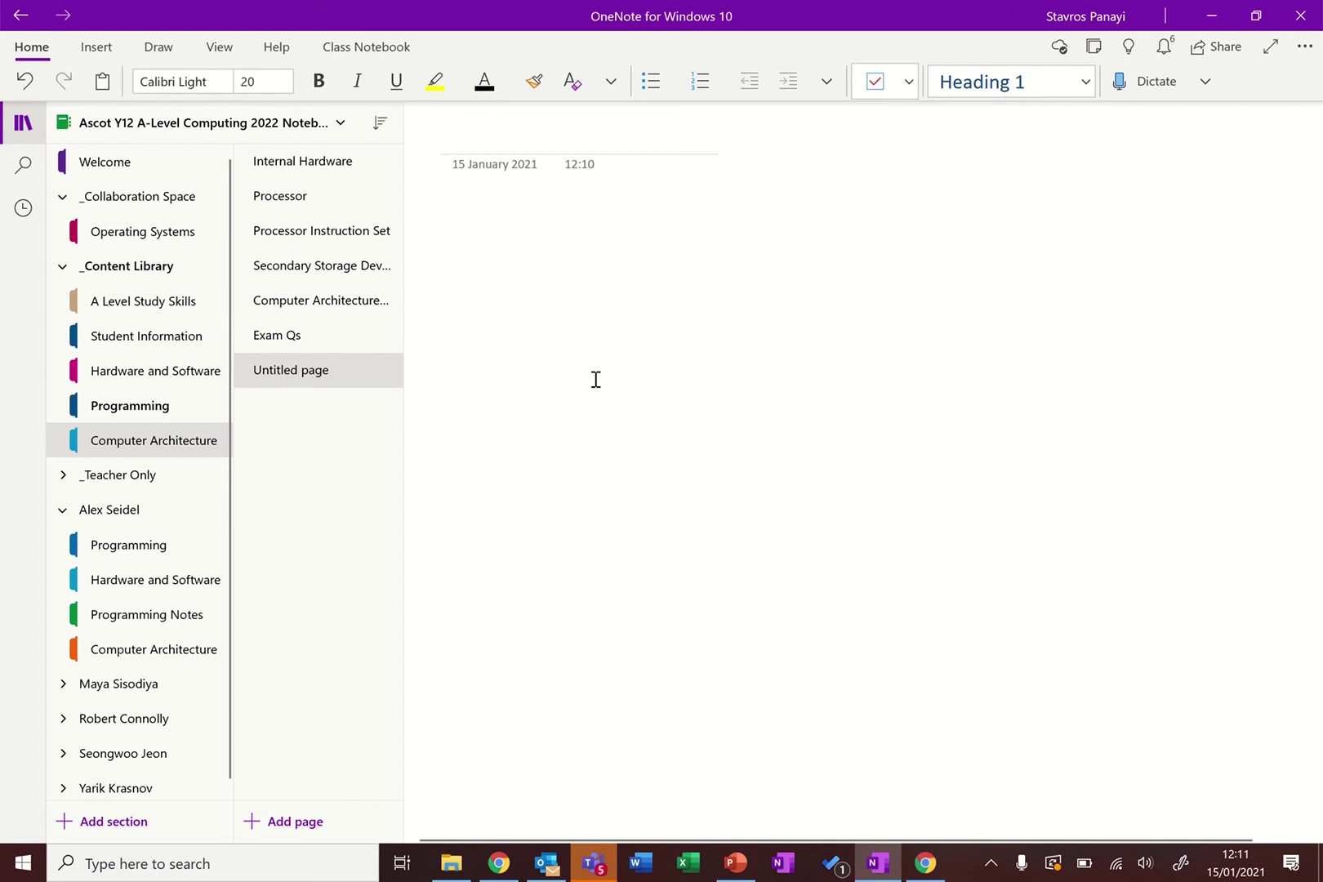
text(Fluffly)
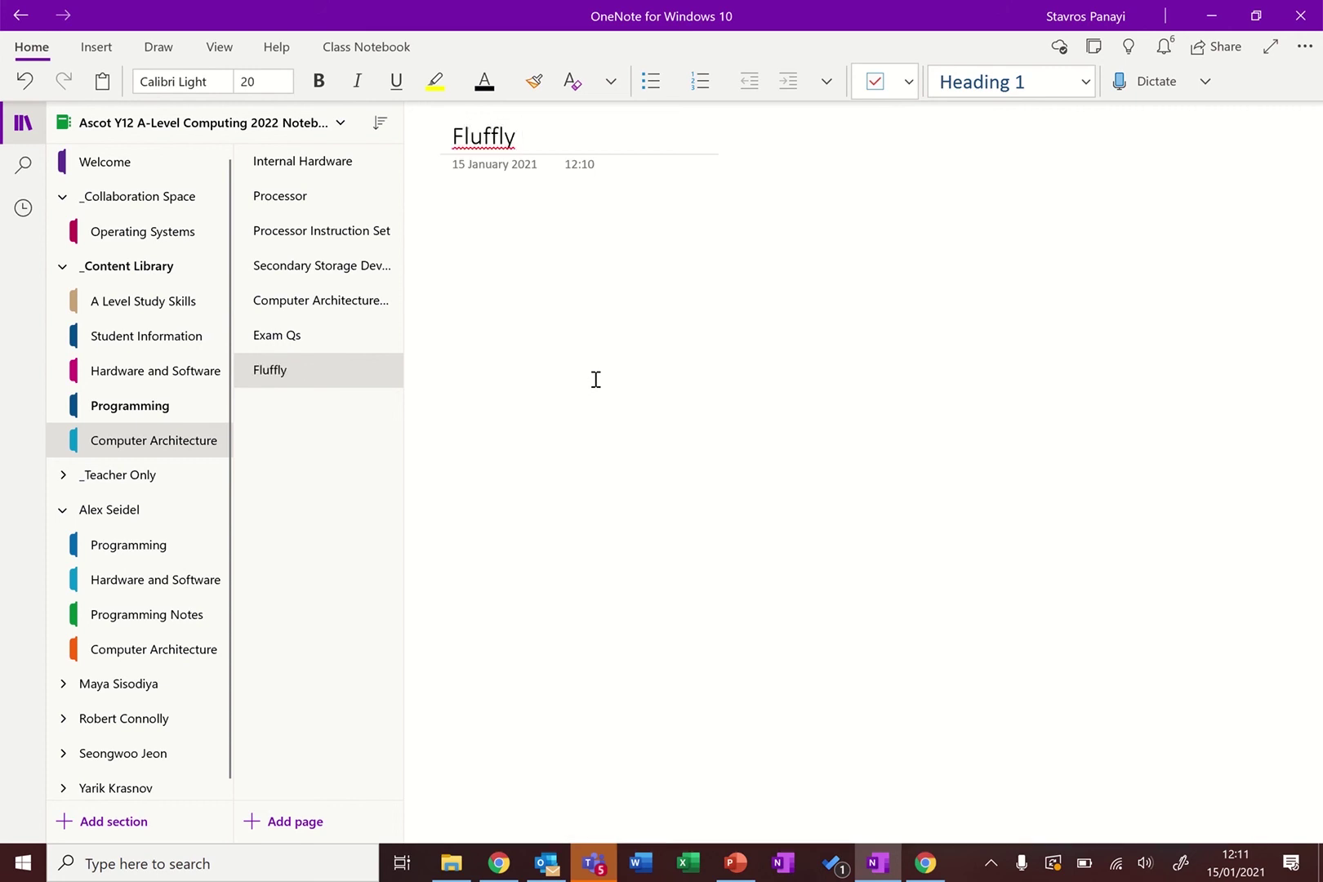
text( Cats)
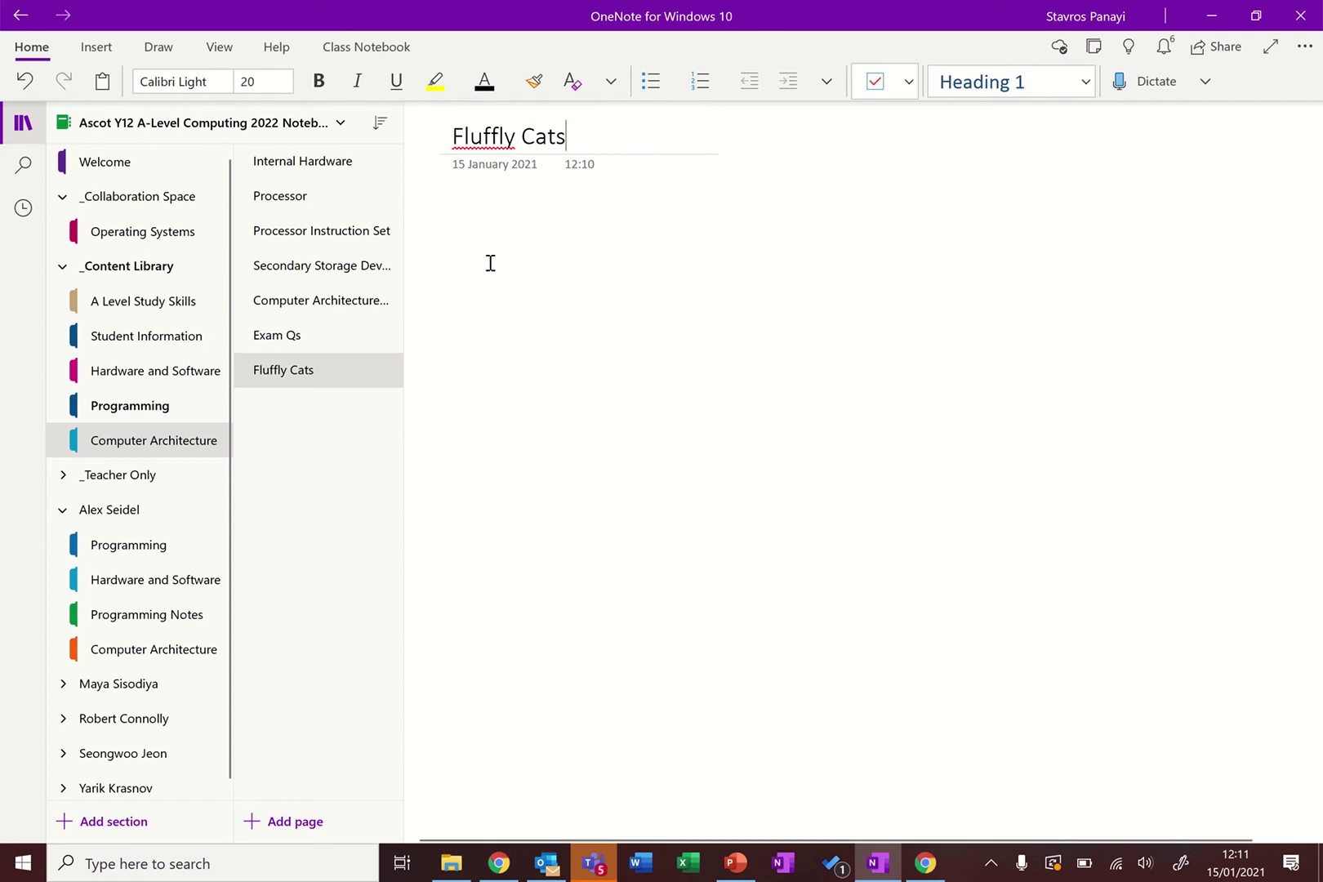
- Add a text note reading "Fluffy cats" to the page and reposition it just below the page title and date
click(572, 260)
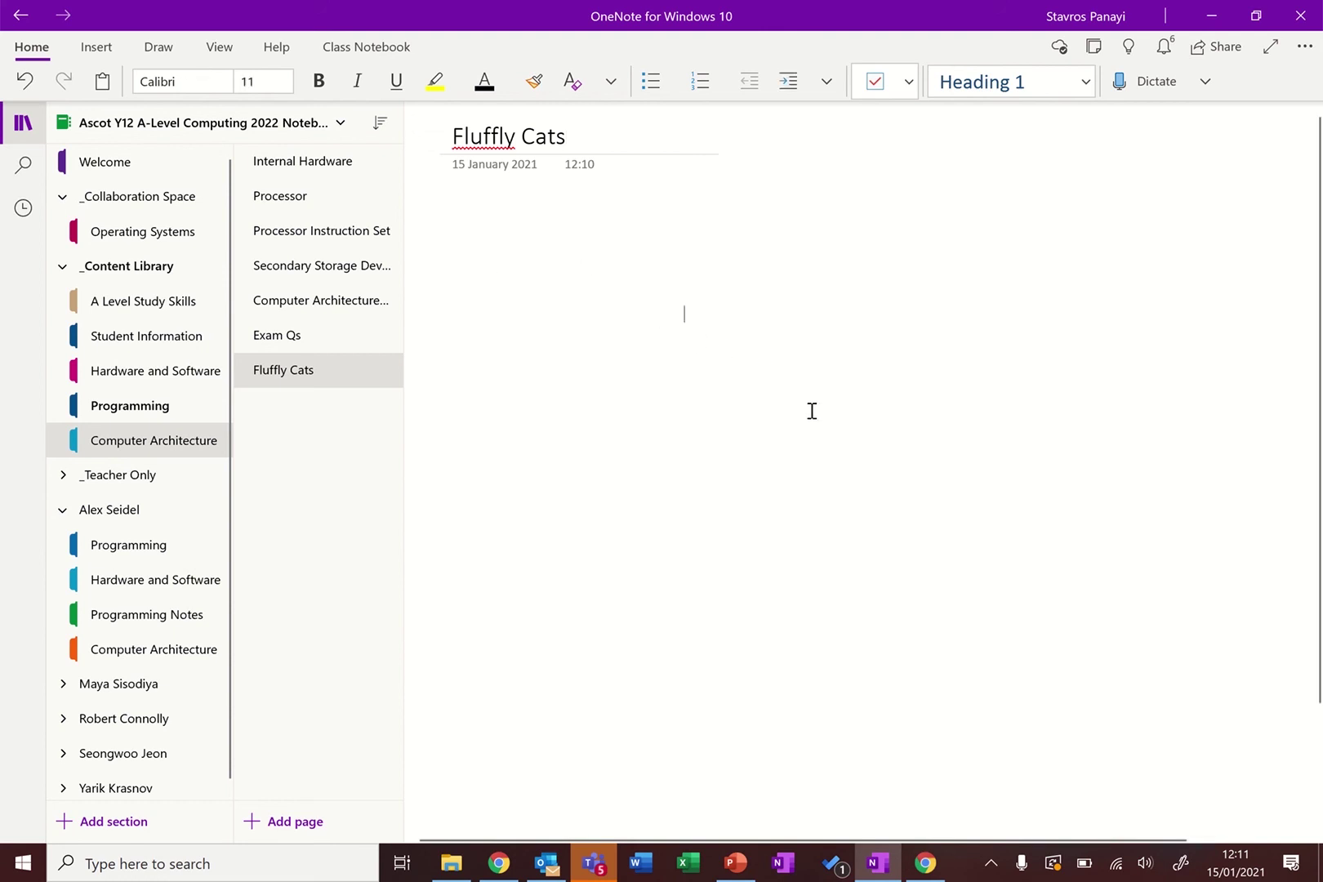
text(Fl)
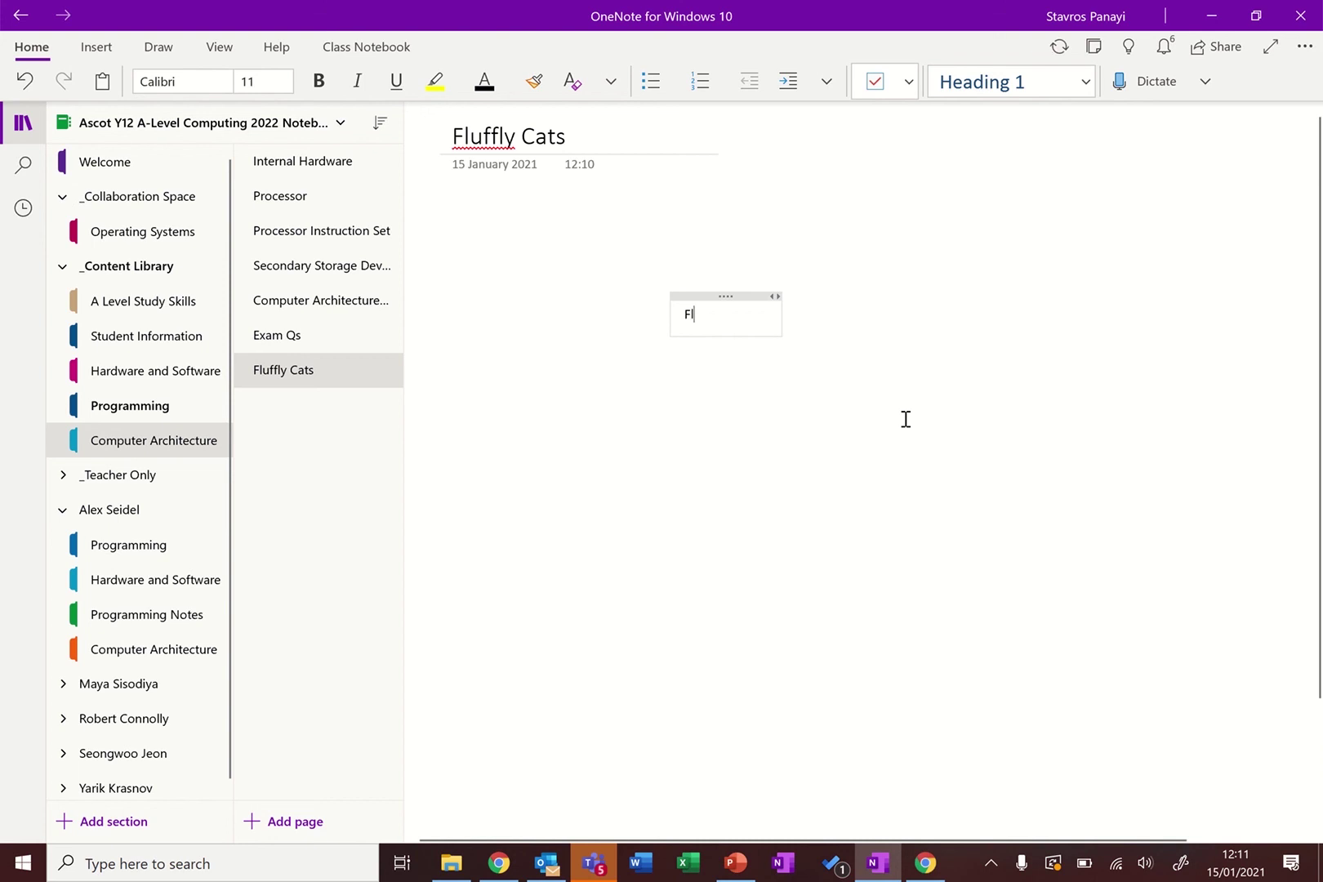
text(uffy cats)
drag(727, 295, 867, 435)
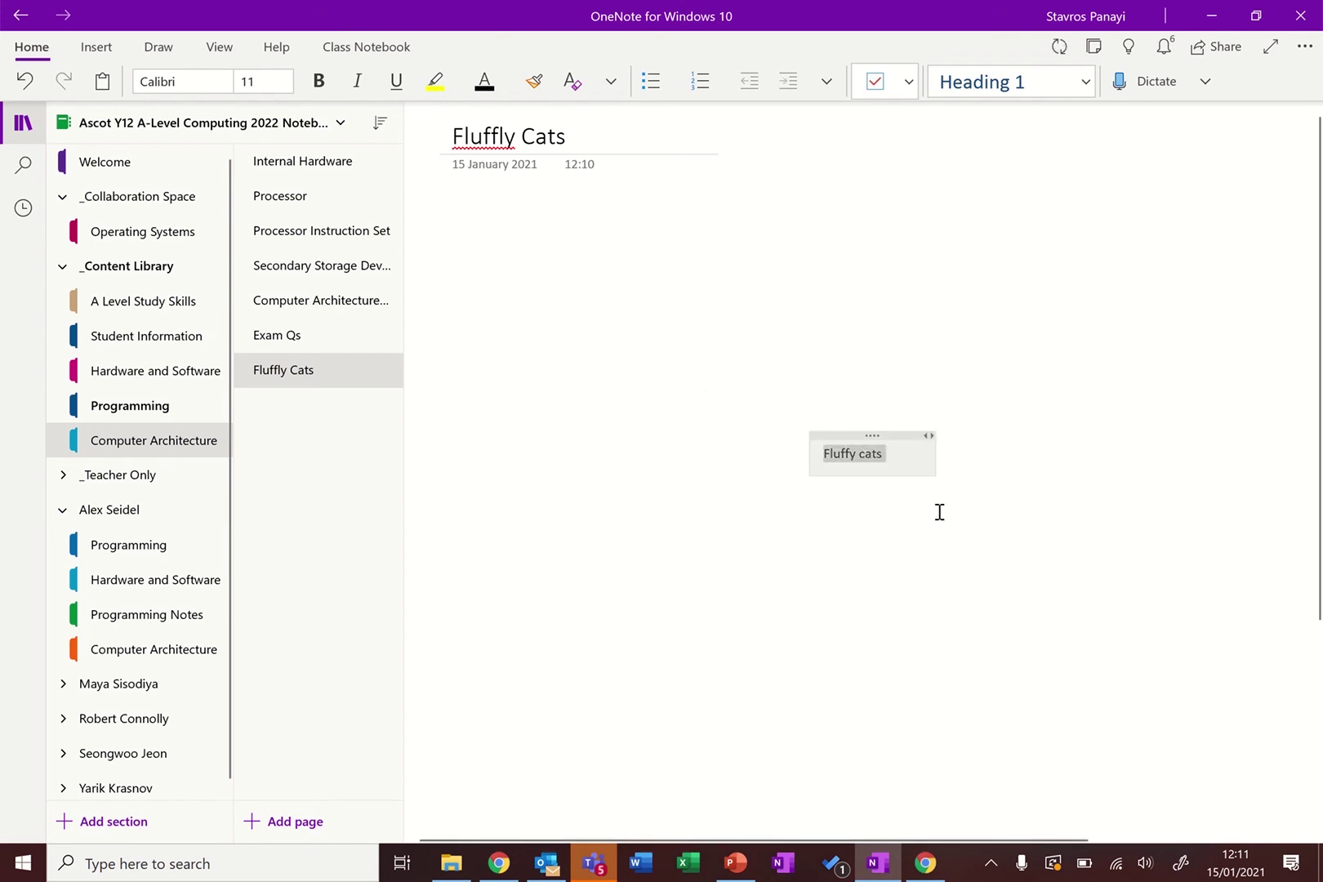
click(1008, 587)
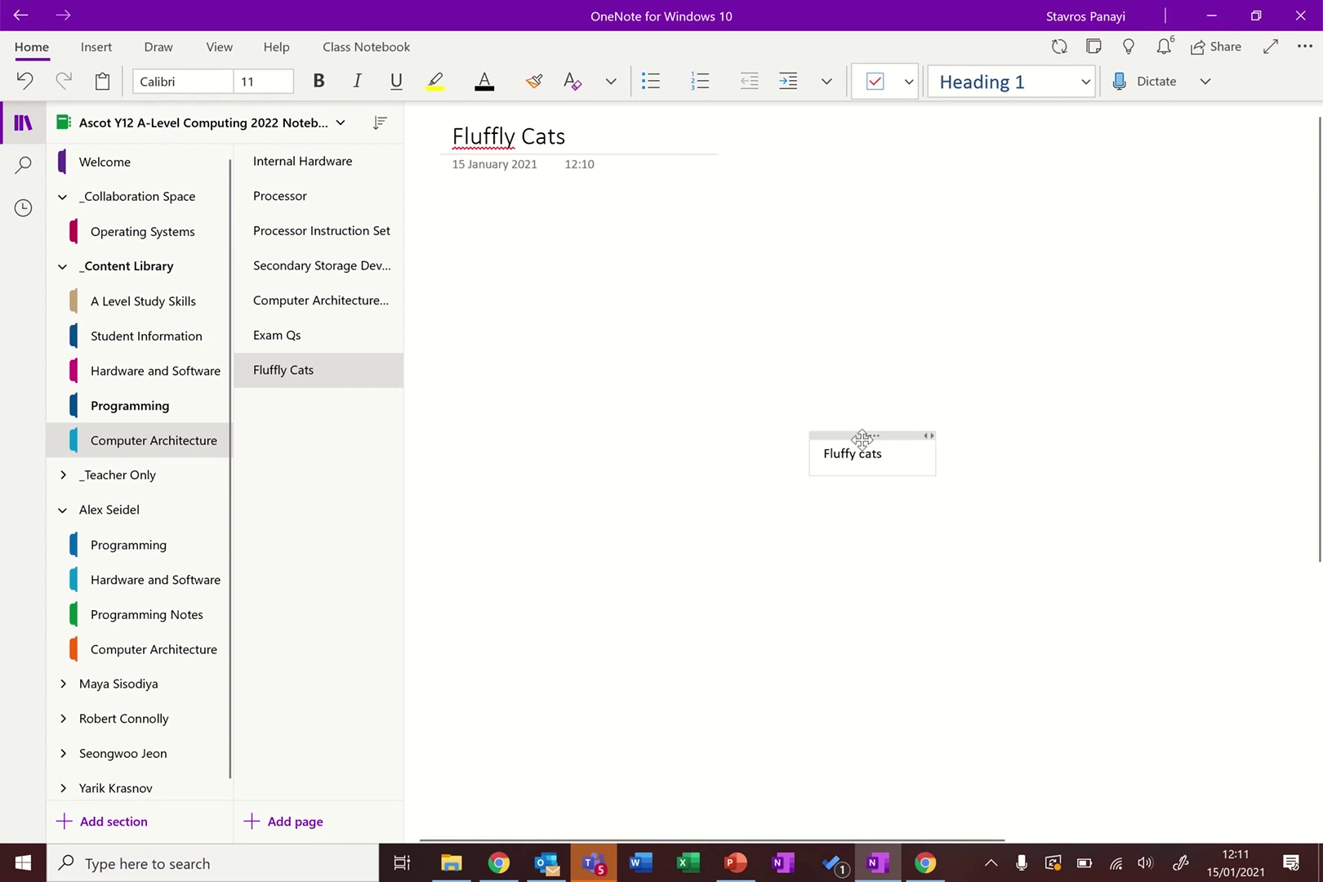
drag(863, 438, 552, 237)
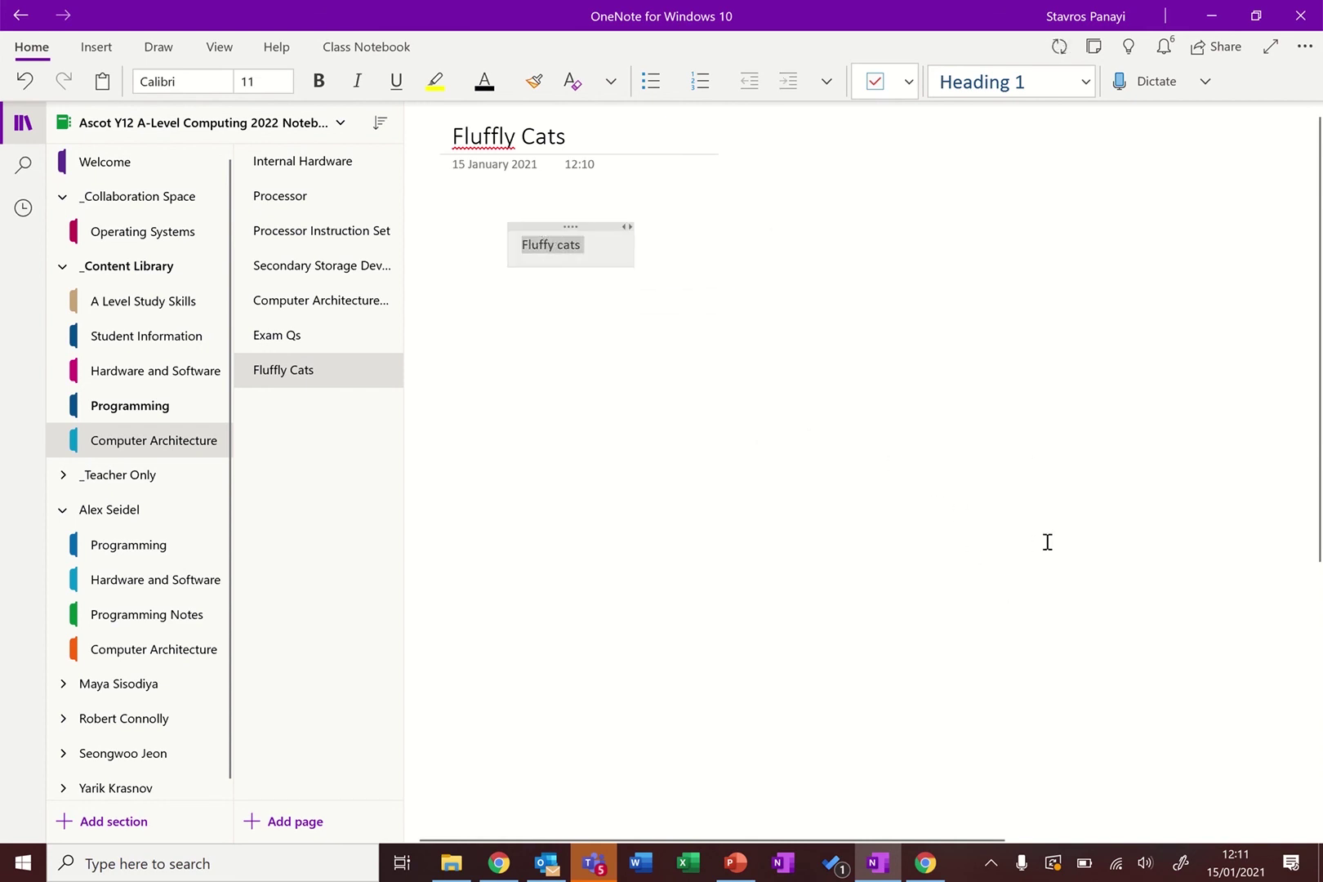
scroll(1048, 542, down, 2)
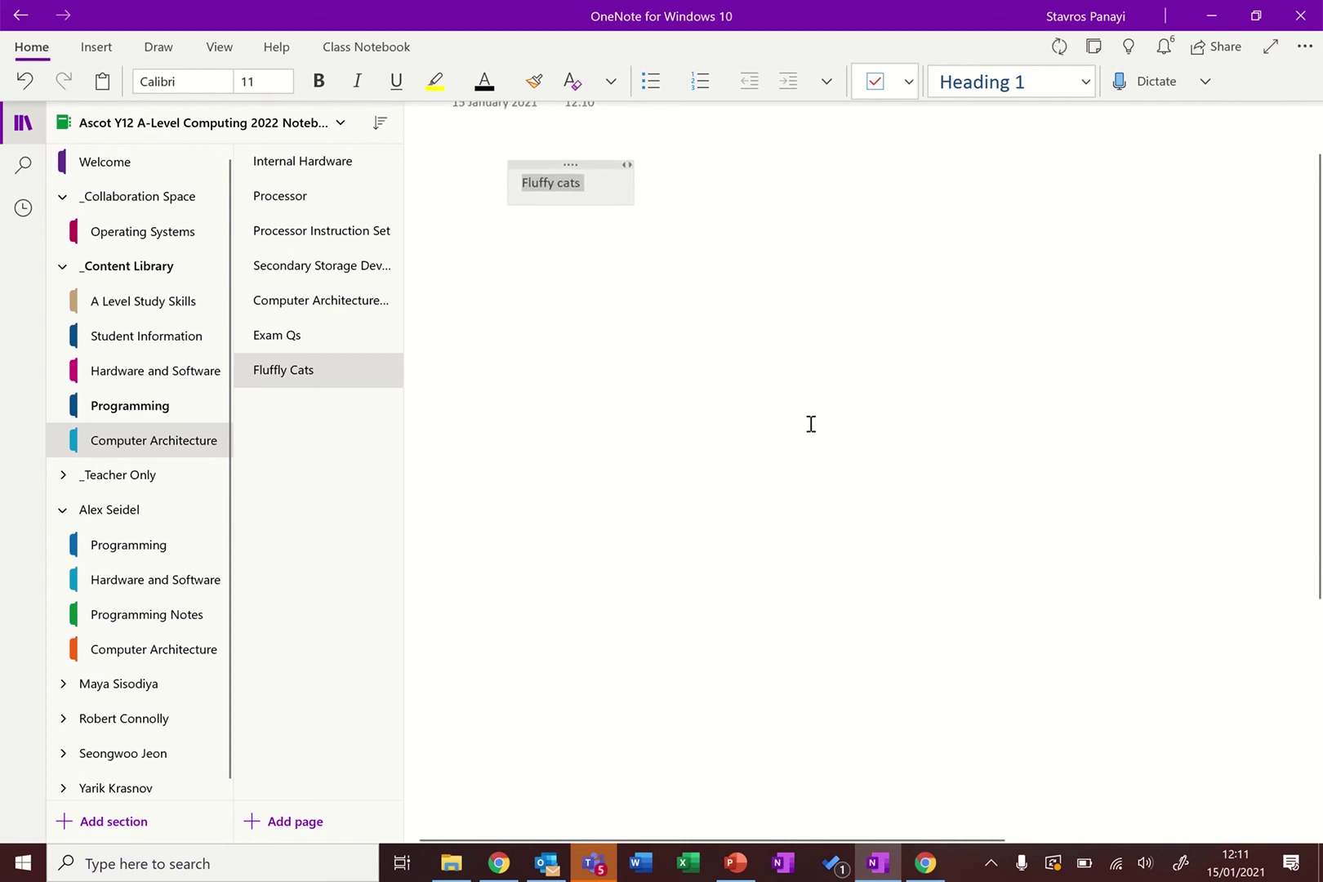
scroll(811, 424, up, 2)
ctrl+scroll(728, 343, down, 2)
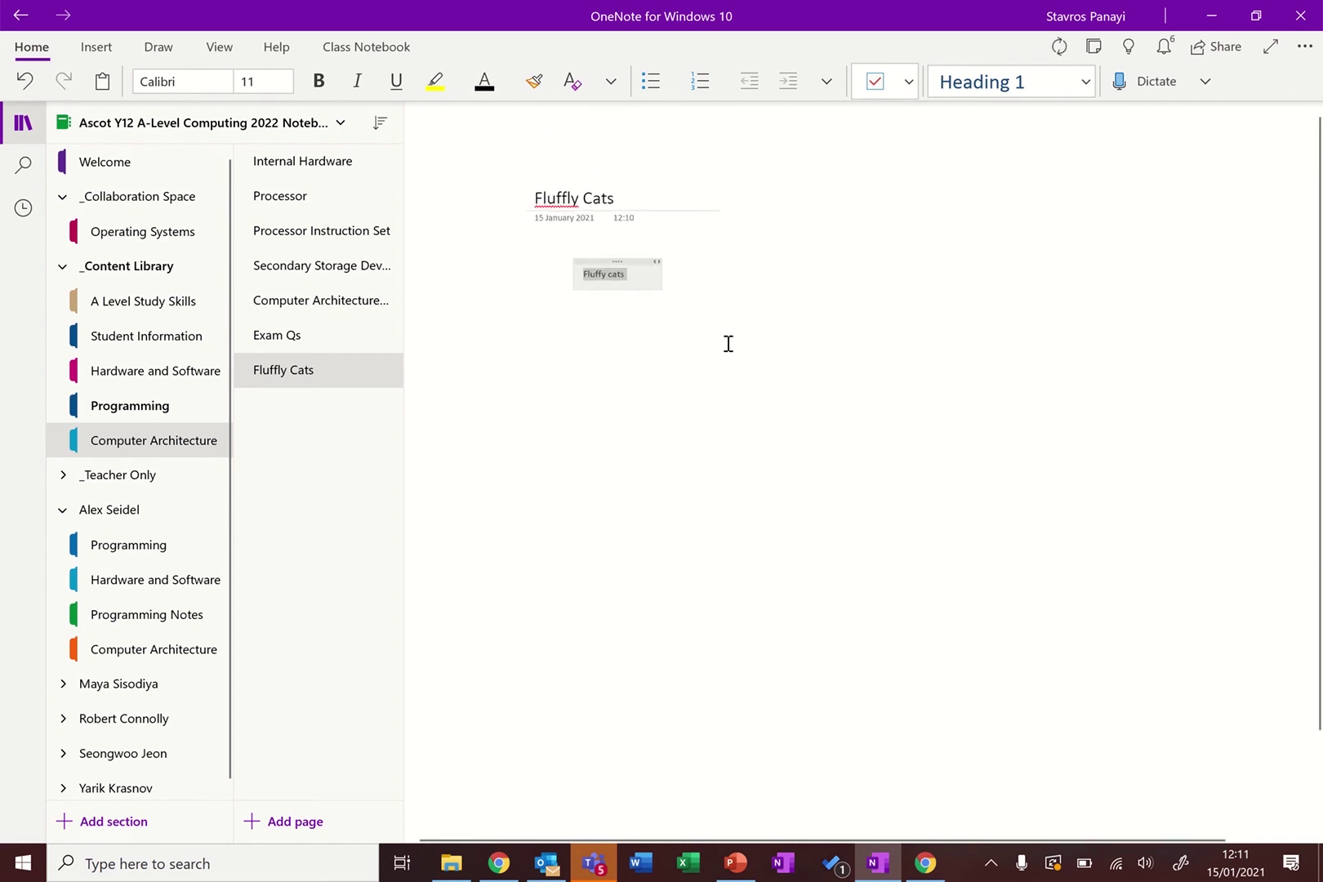
ctrl+scroll(729, 343, up, 3)
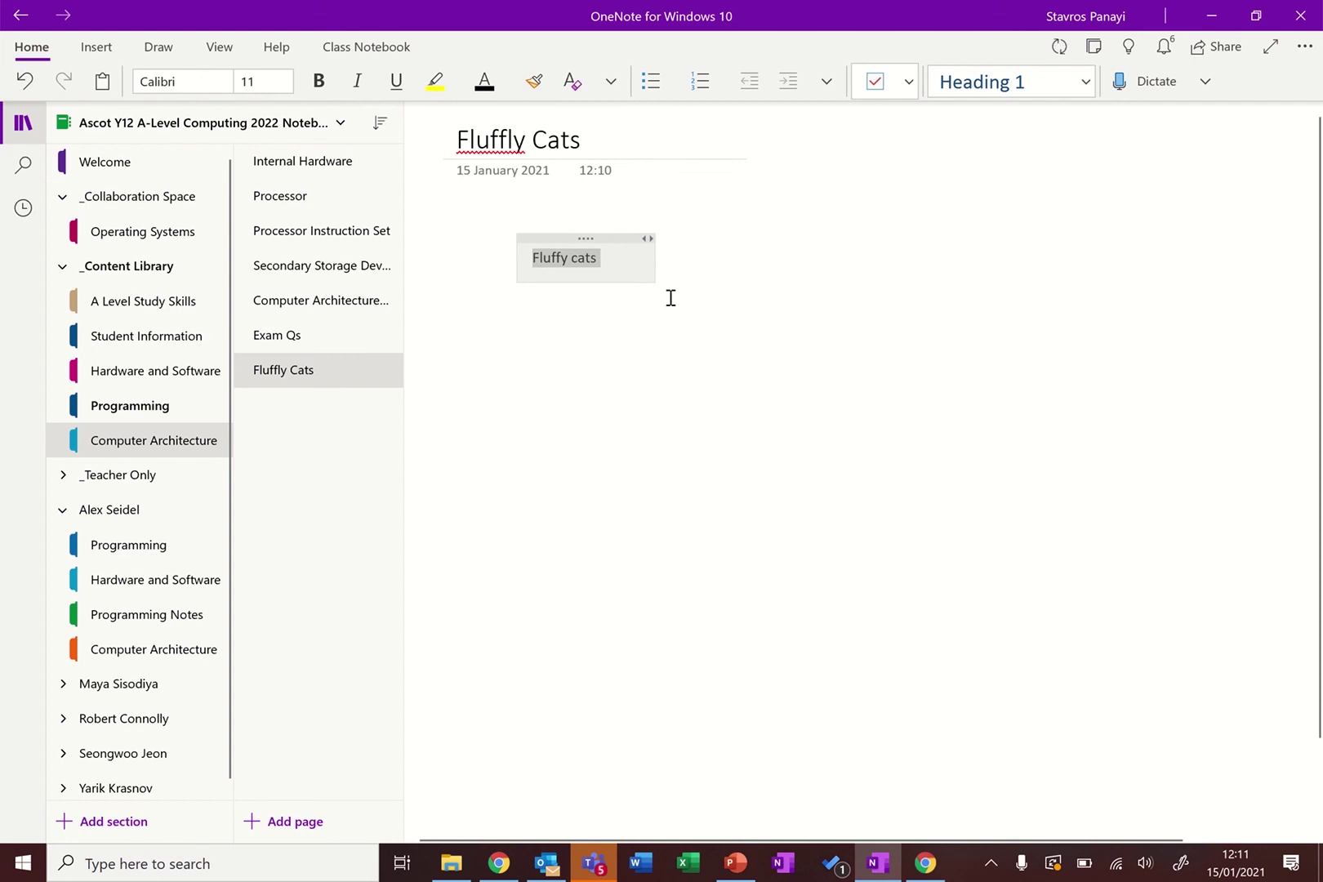
click(723, 349)
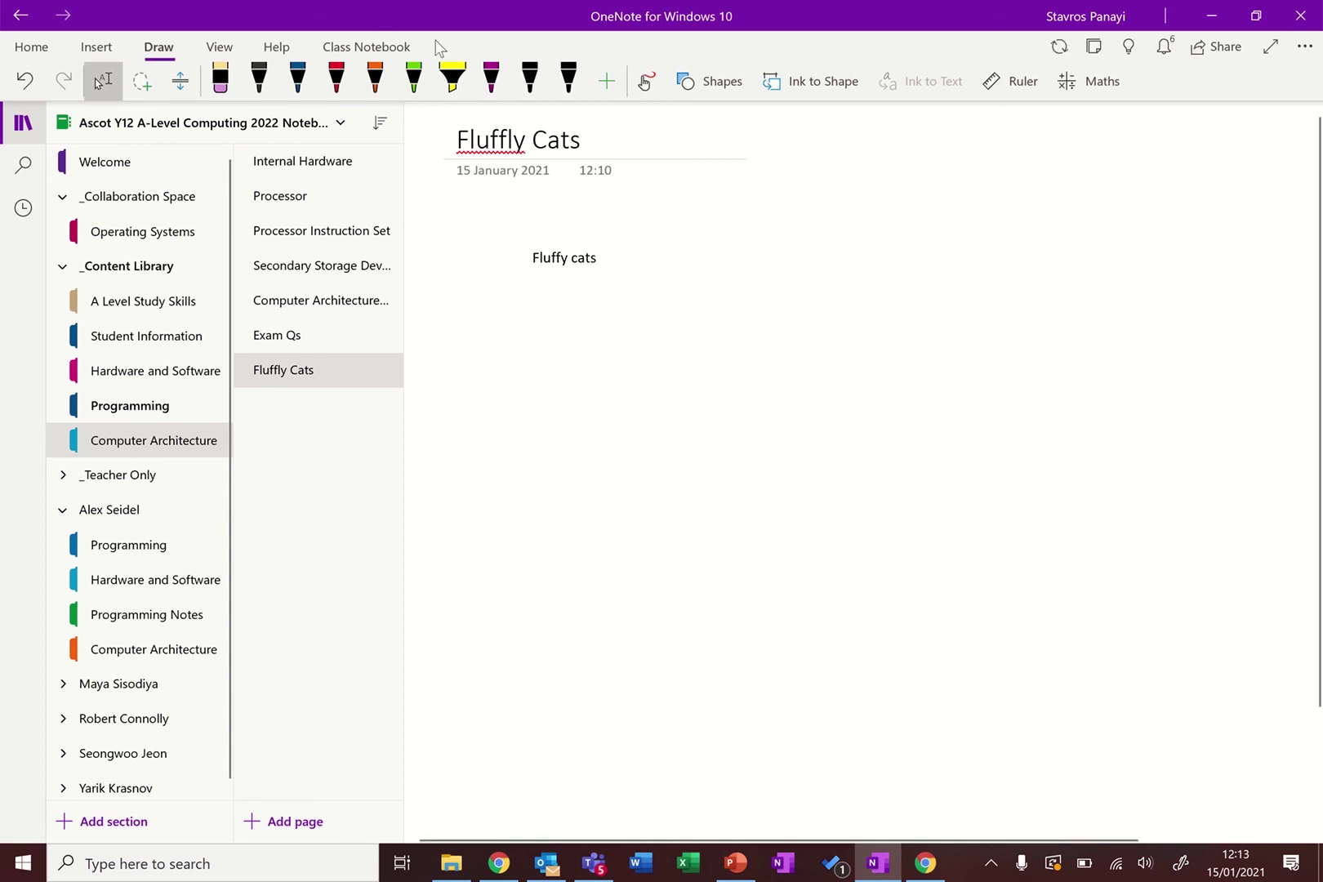
- Draw a red pen circle around the "Fluffy cats" note and an arrow leading down from it
click(338, 78)
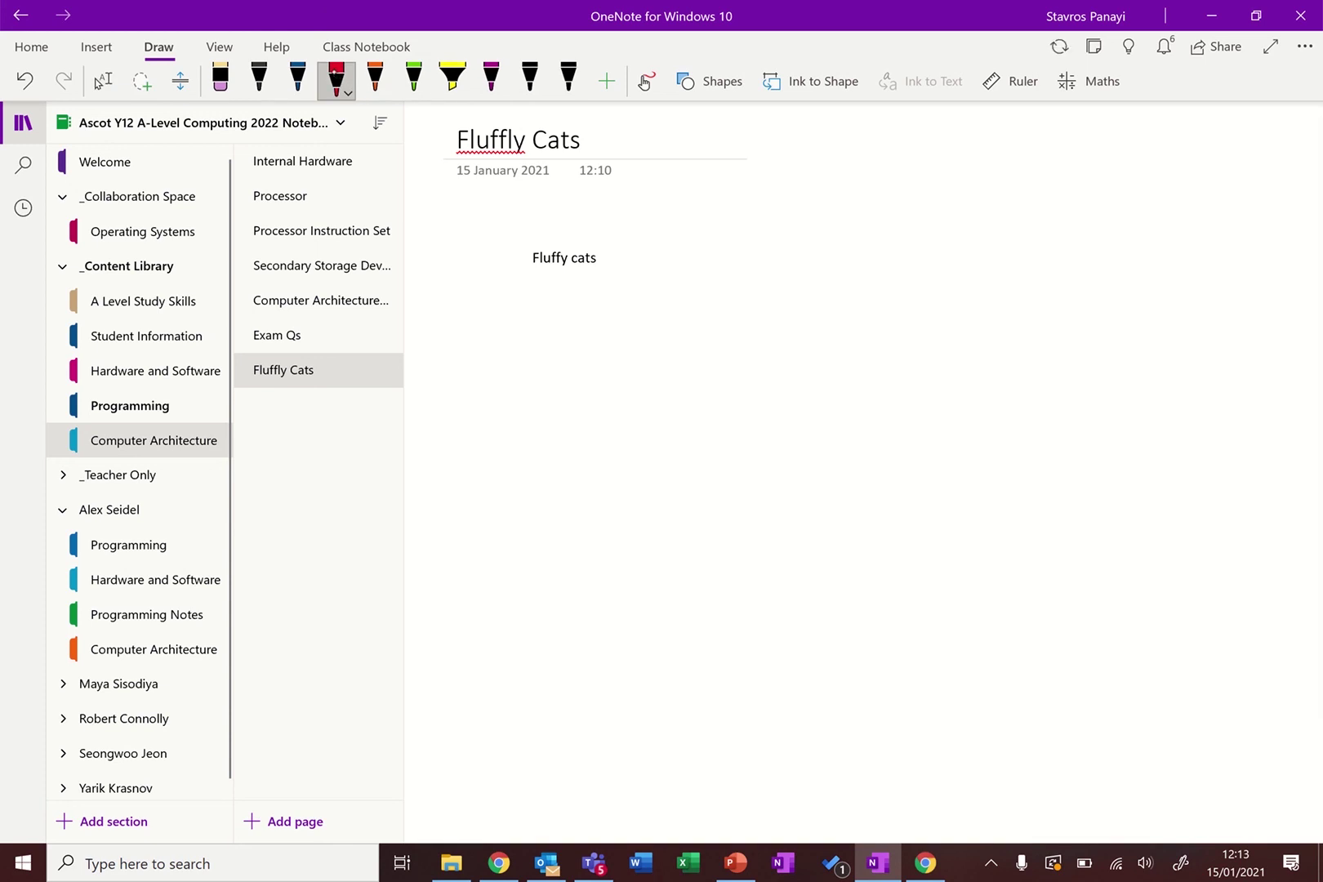
mouse_move(584, 225)
mouse_down()
mouse_move(543, 298)
mouse_move(613, 282)
mouse_move(565, 228)
mouse_up()
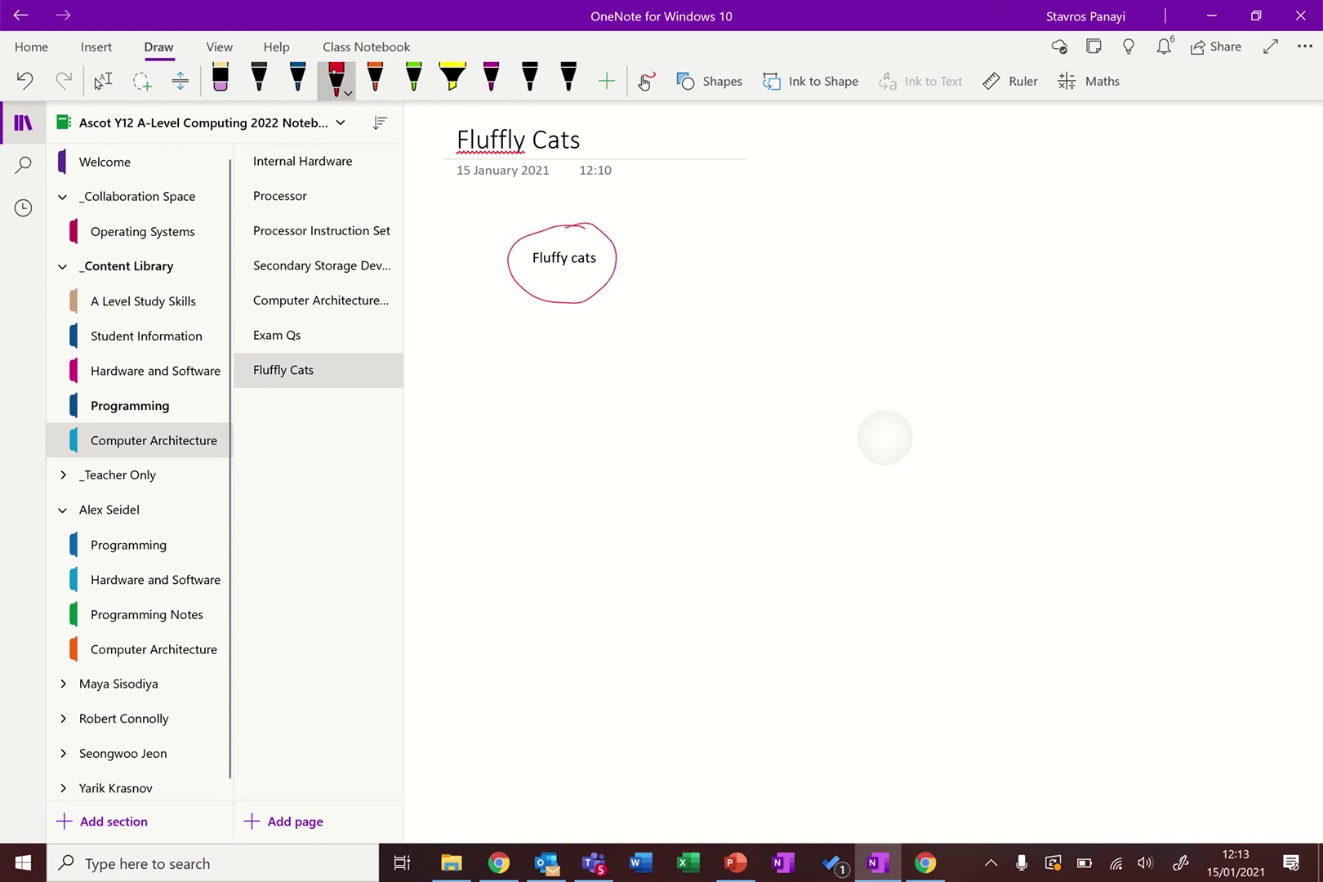
mouse_move(590, 319)
mouse_down()
mouse_move(618, 377)
mouse_move(634, 360)
mouse_up()
- Handwrite "My favourite pet!" in red ink at the tip of the arrow and stop drawing
mouse_move(556, 394)
mouse_down()
mouse_move(576, 424)
mouse_move(629, 408)
mouse_up()
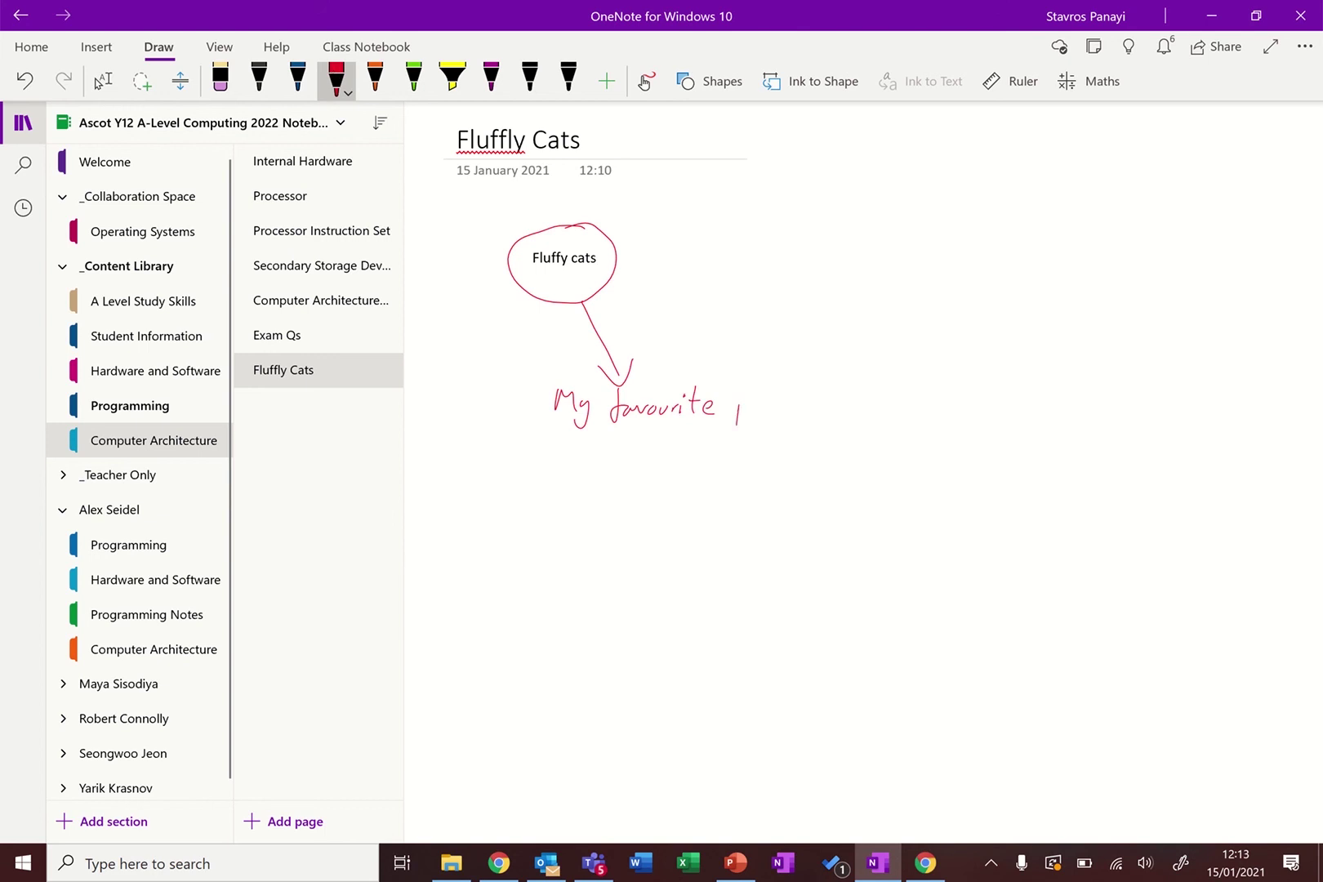
mouse_move(738, 425)
mouse_down()
mouse_move(747, 406)
mouse_move(758, 415)
mouse_up()
drag(773, 385, 761, 412)
drag(759, 400, 773, 398)
key(Escape)
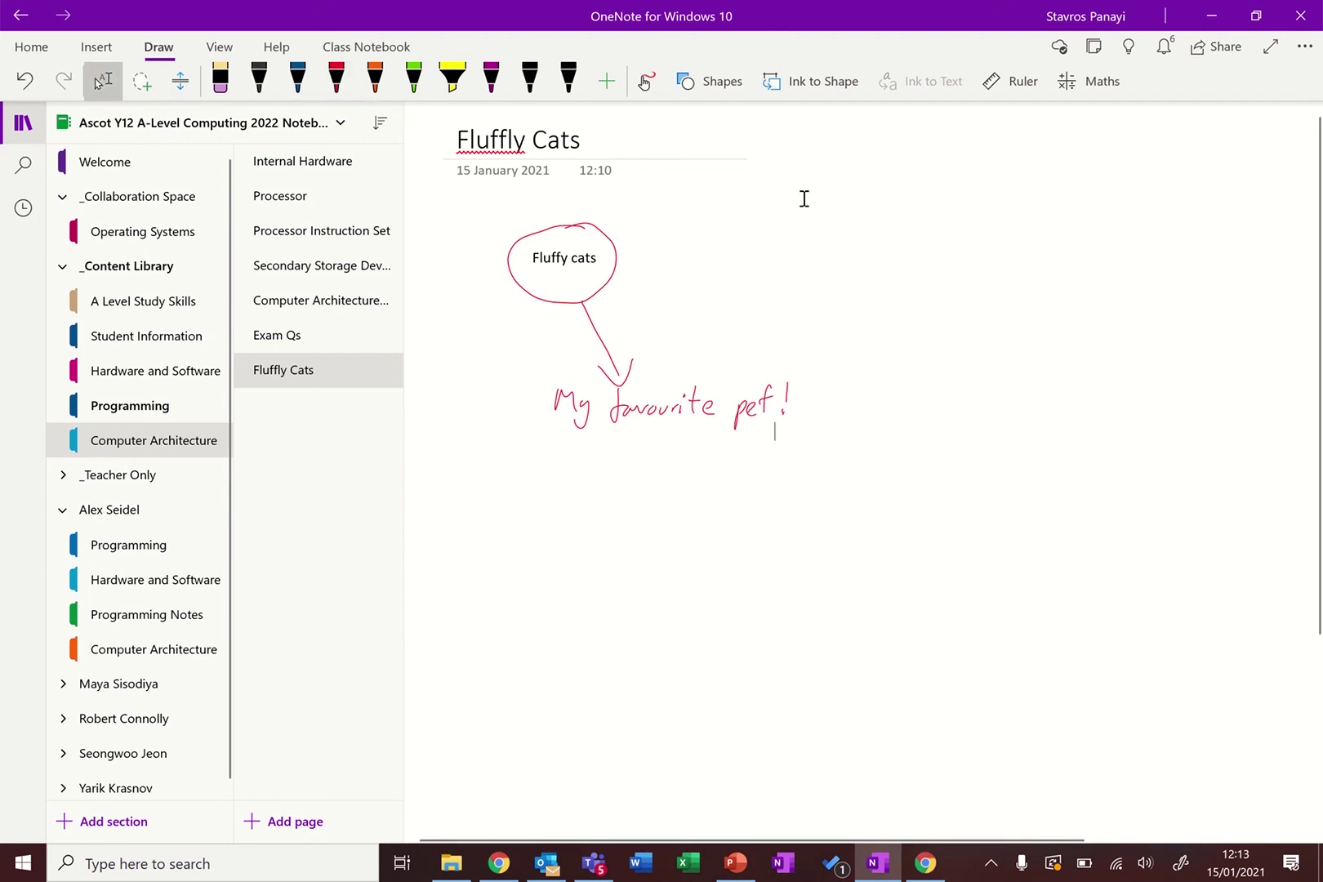
- Insert an ellipse shape below the handwritten text and stretch it downward until it is nearly circular
click(715, 82)
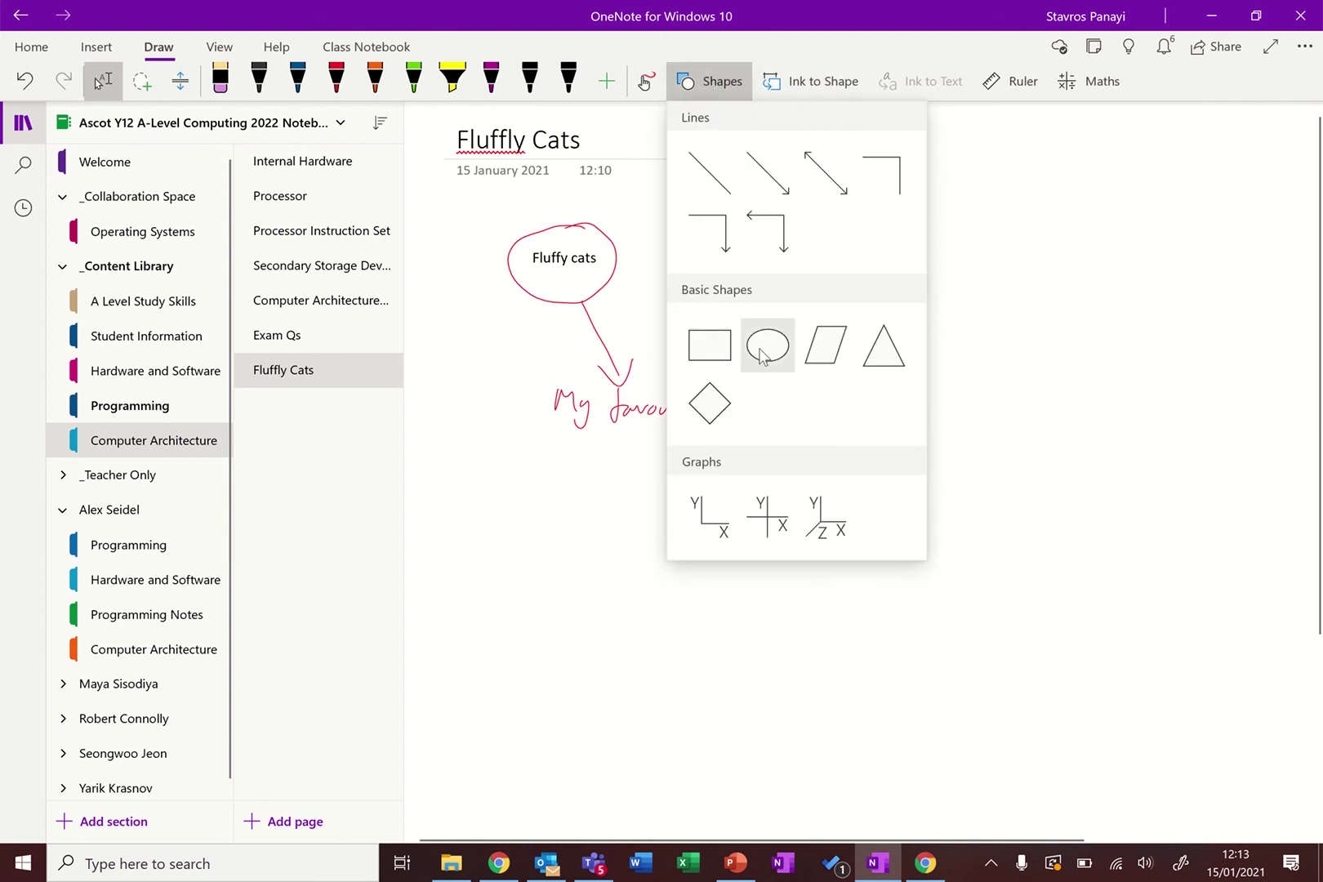
click(768, 345)
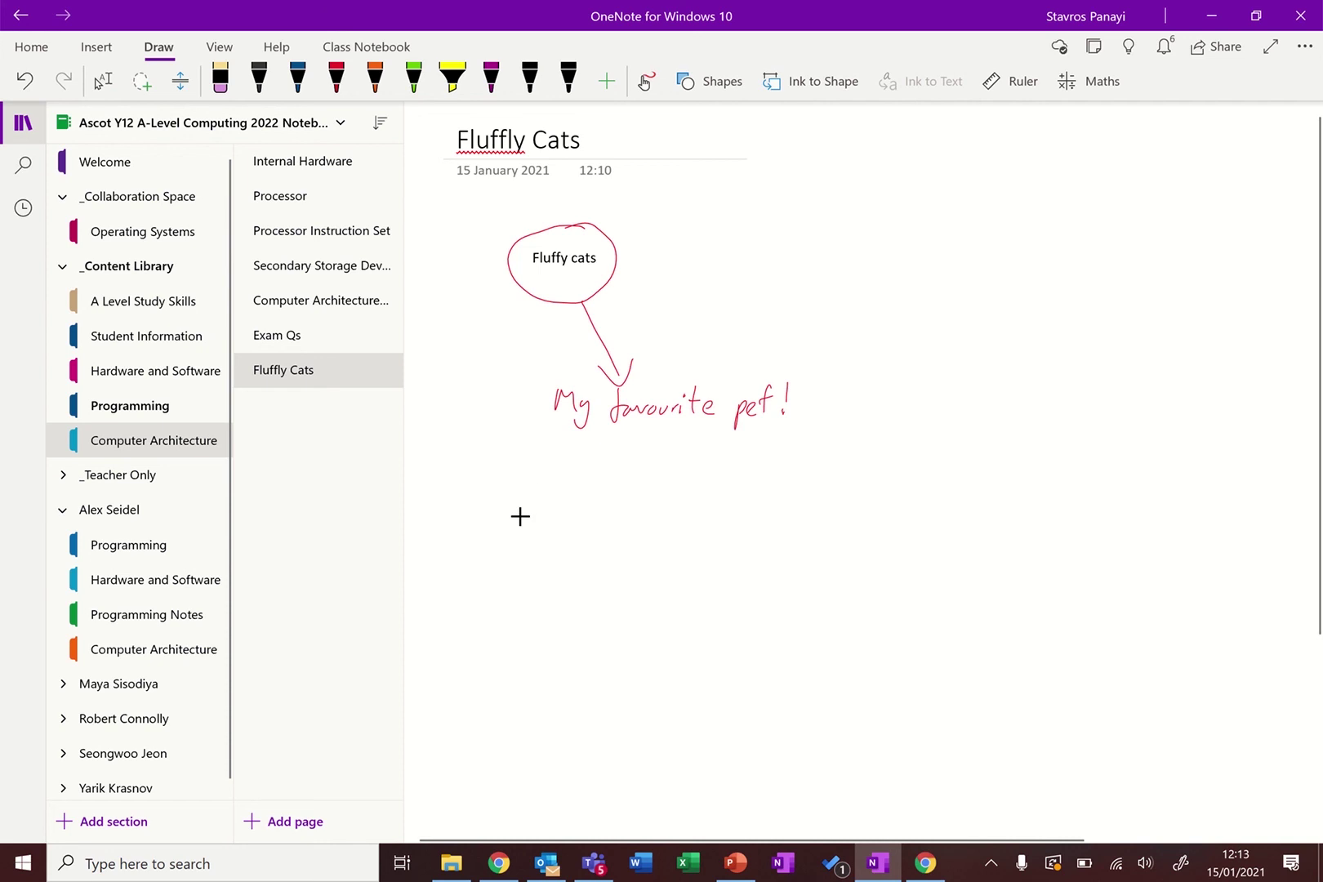
drag(508, 481, 826, 678)
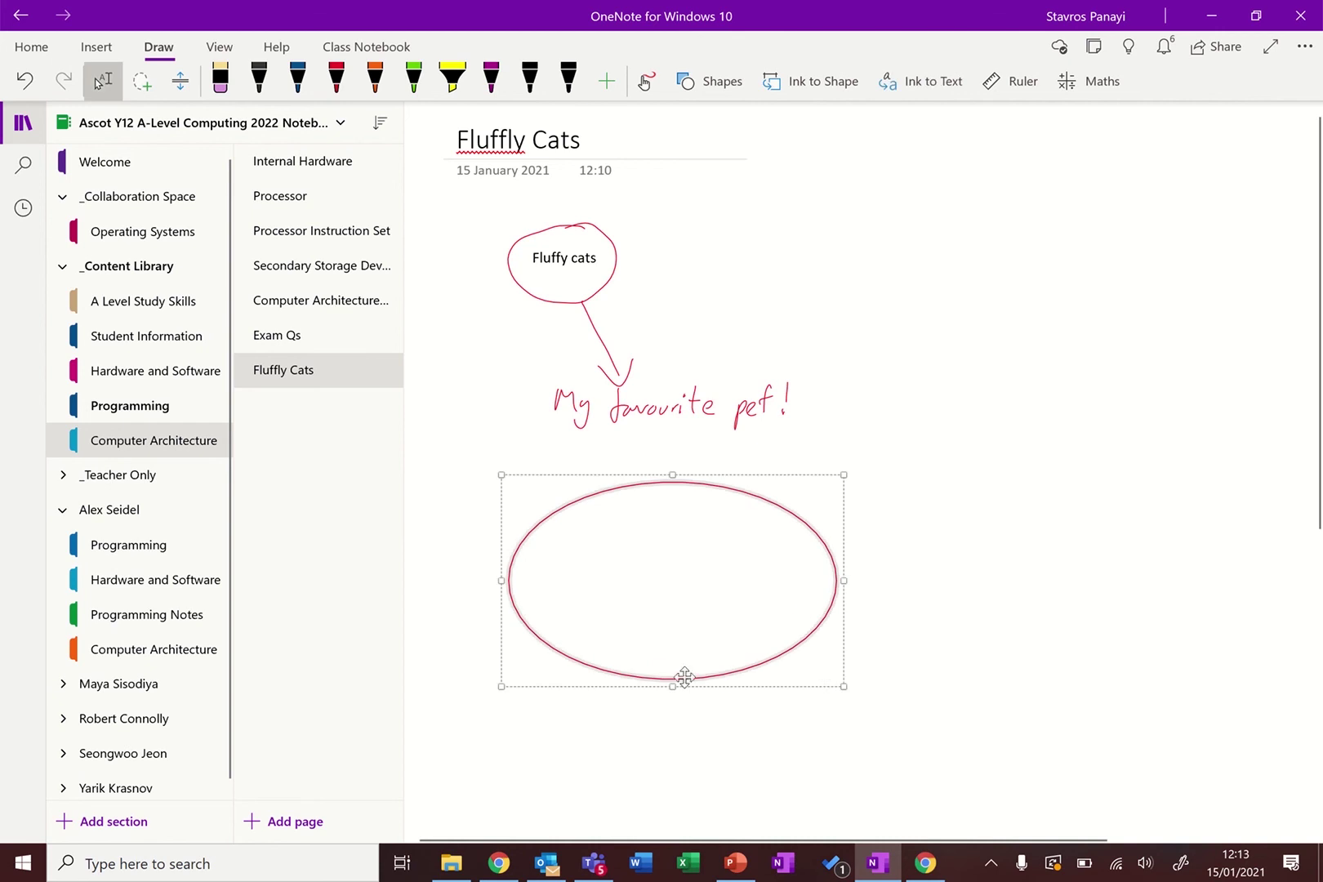
drag(672, 683, 665, 791)
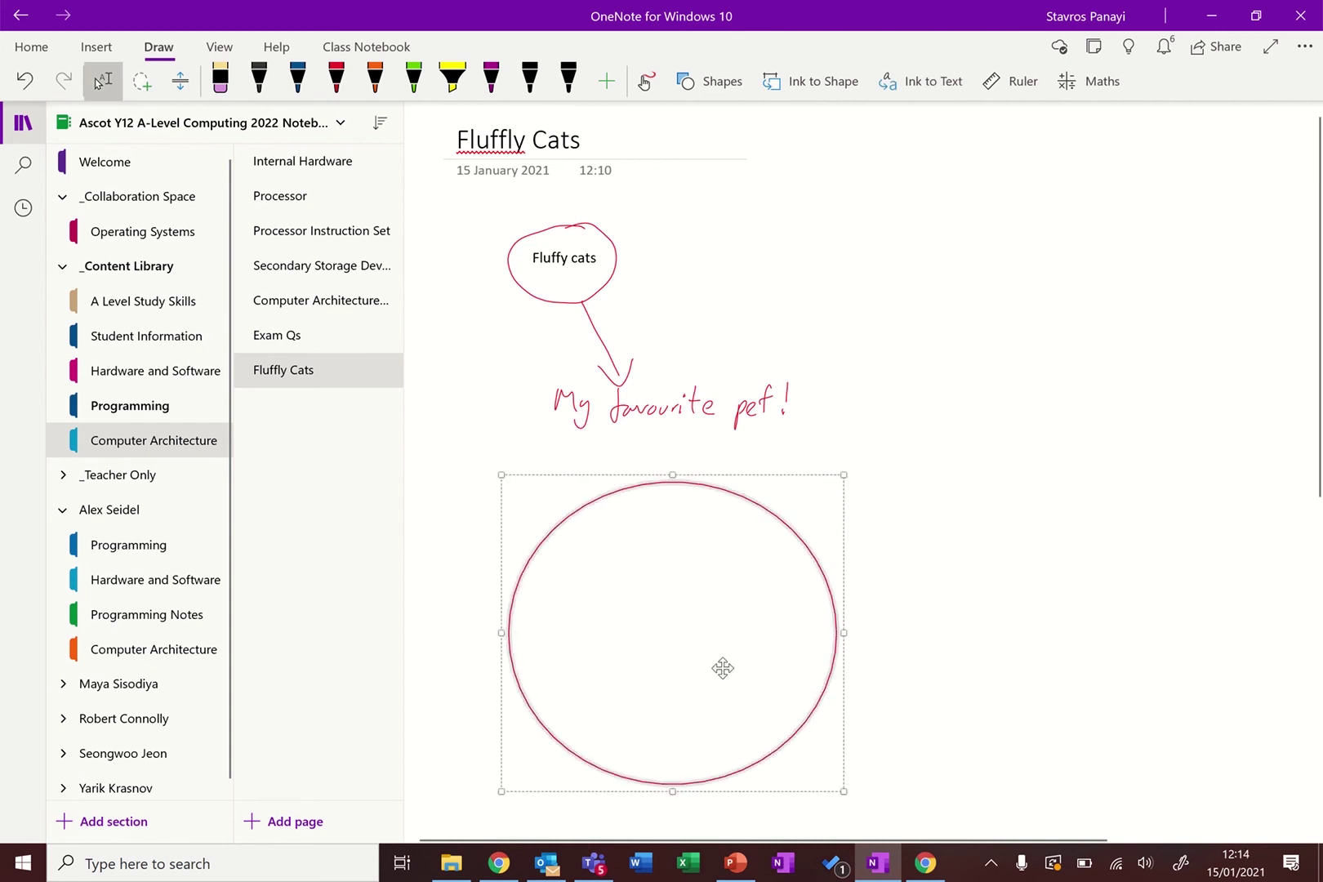
click(916, 638)
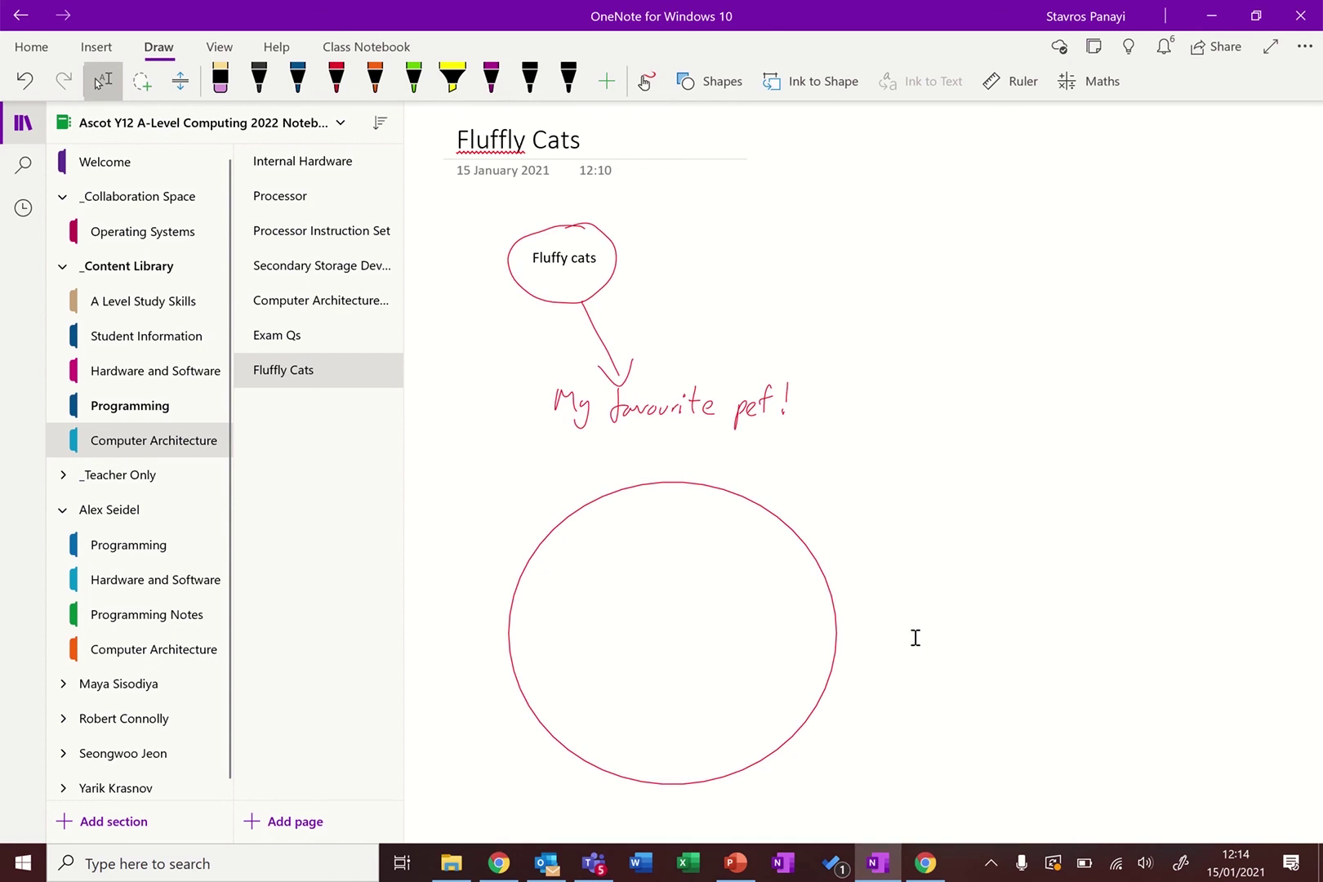
- Switch to Chrome, open the striped sitting kitten from the "cute cat" image results in a new tab, and copy the picture
click(929, 873)
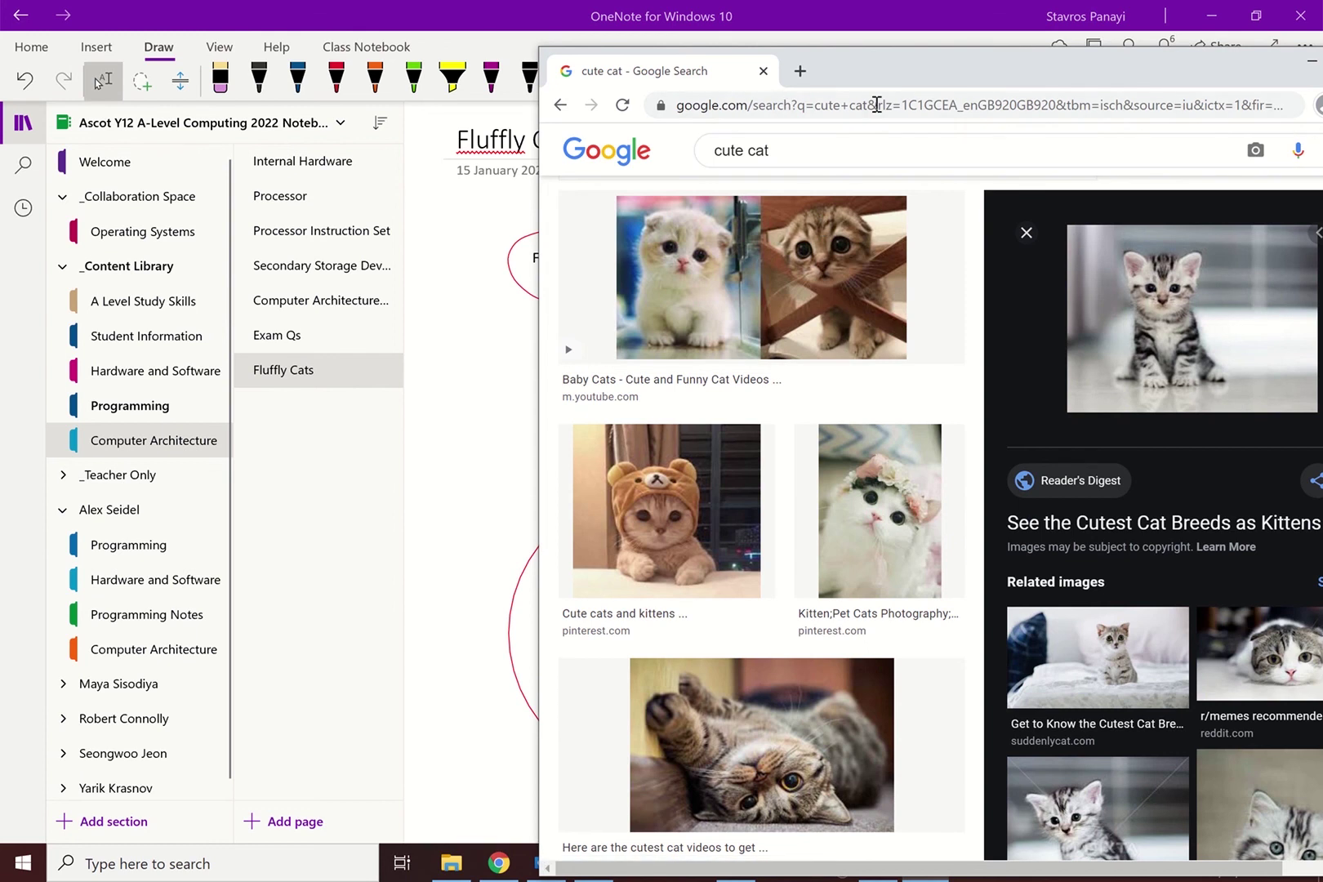
right_click(1152, 318)
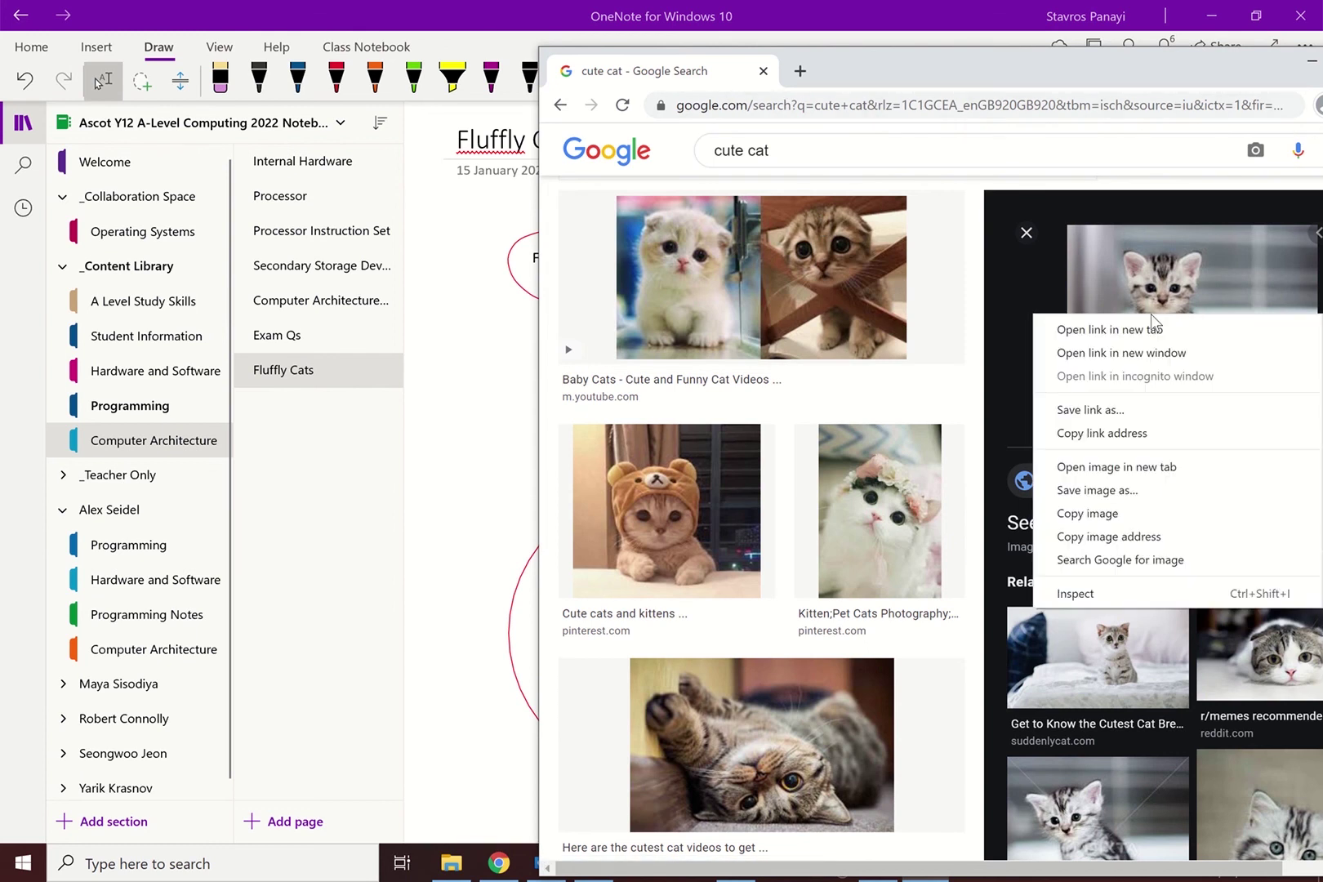
click(1137, 512)
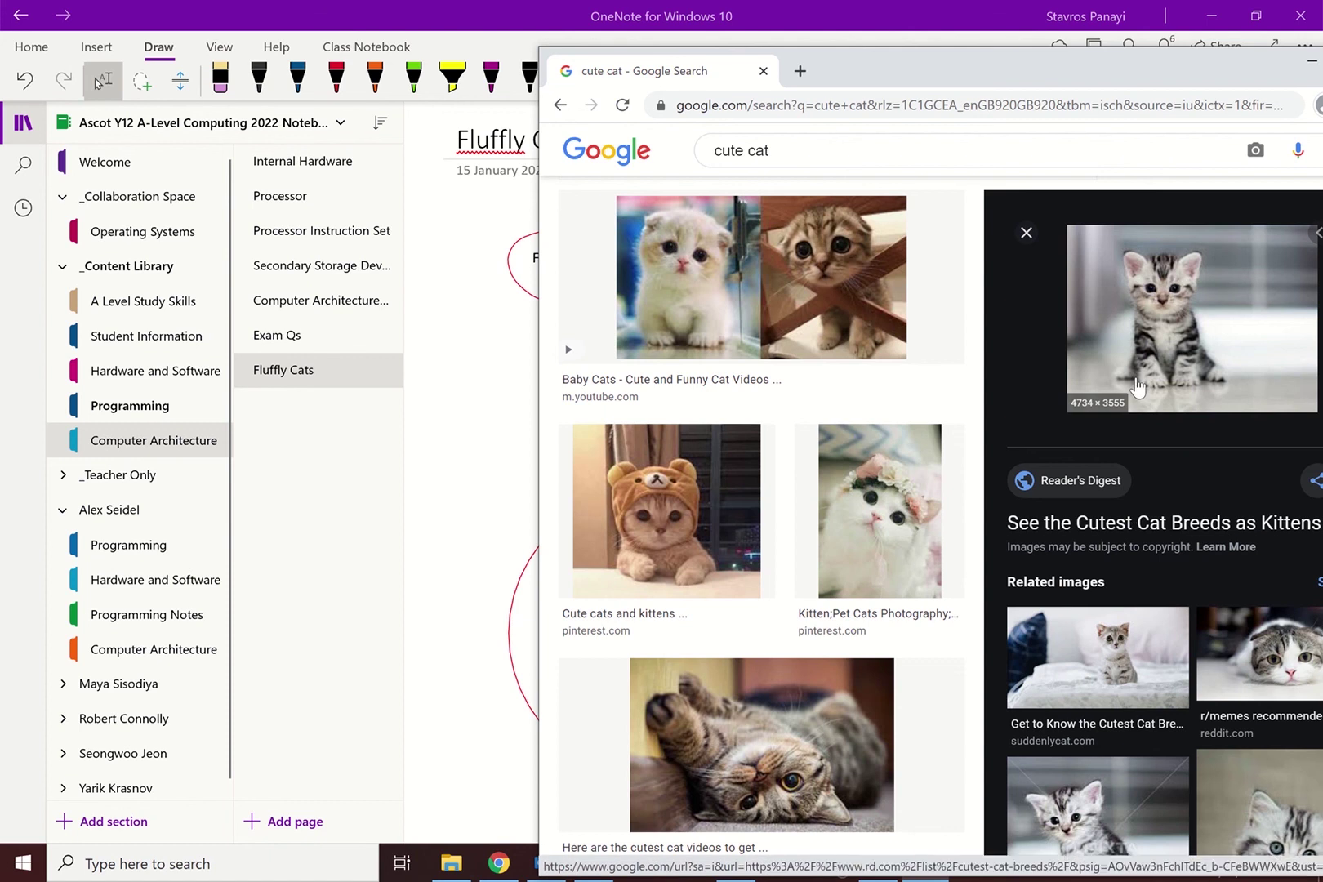
right_click(1137, 381)
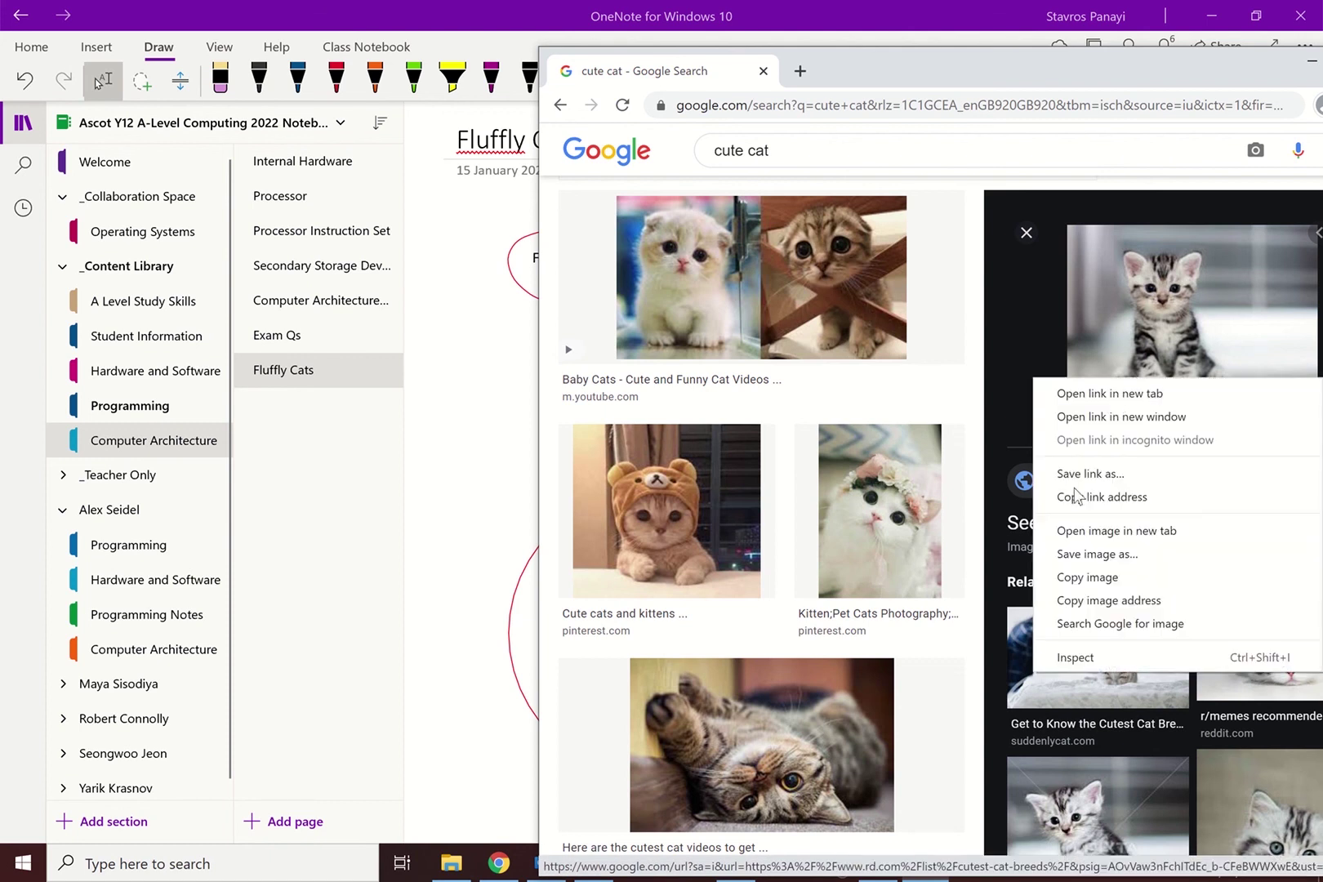
click(1120, 533)
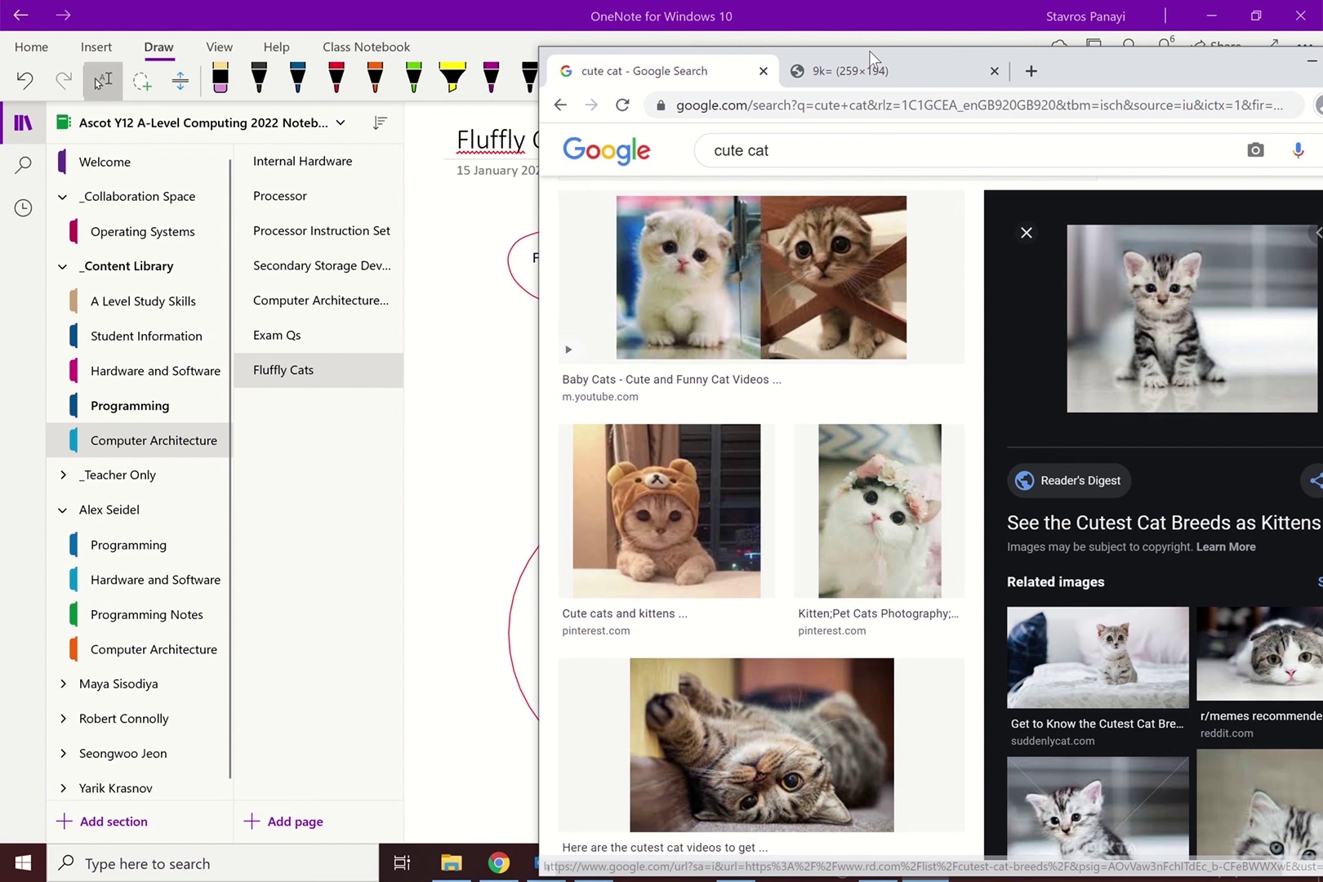
click(875, 82)
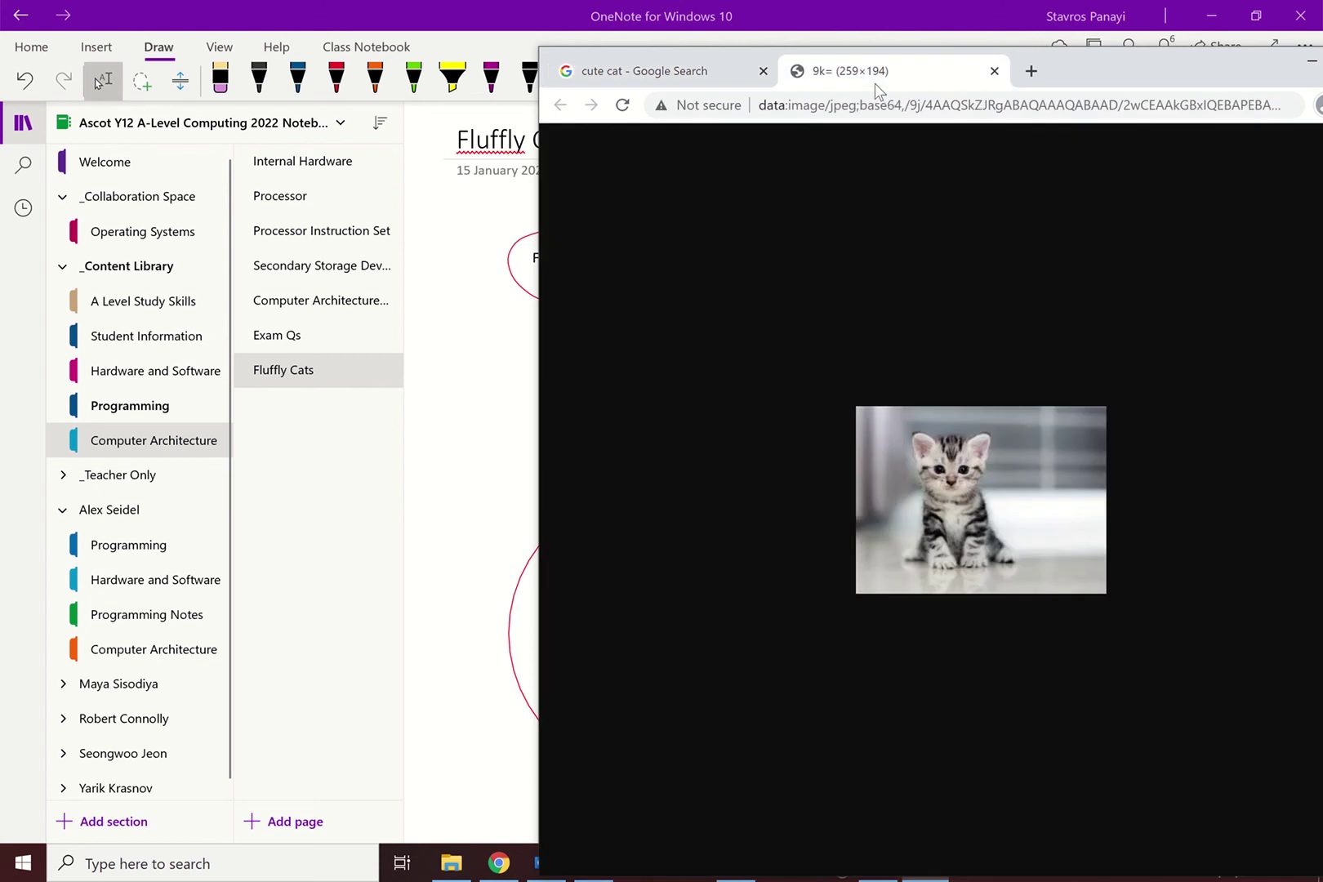
right_click(985, 505)
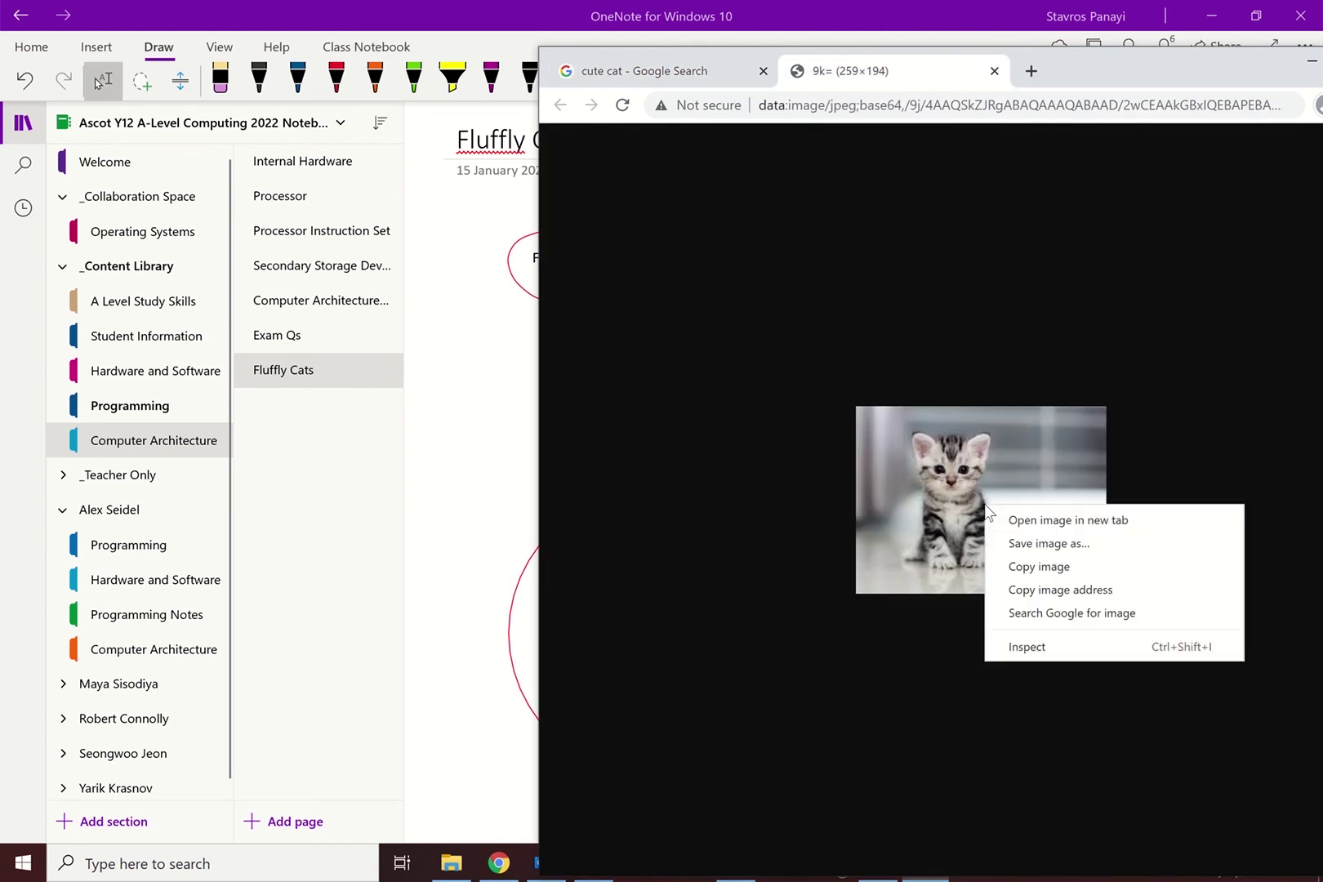
click(1044, 571)
- Return to OneNote, paste the kitten picture onto the Fluffly Cats page, and move it inside the large ellipse
click(514, 596)
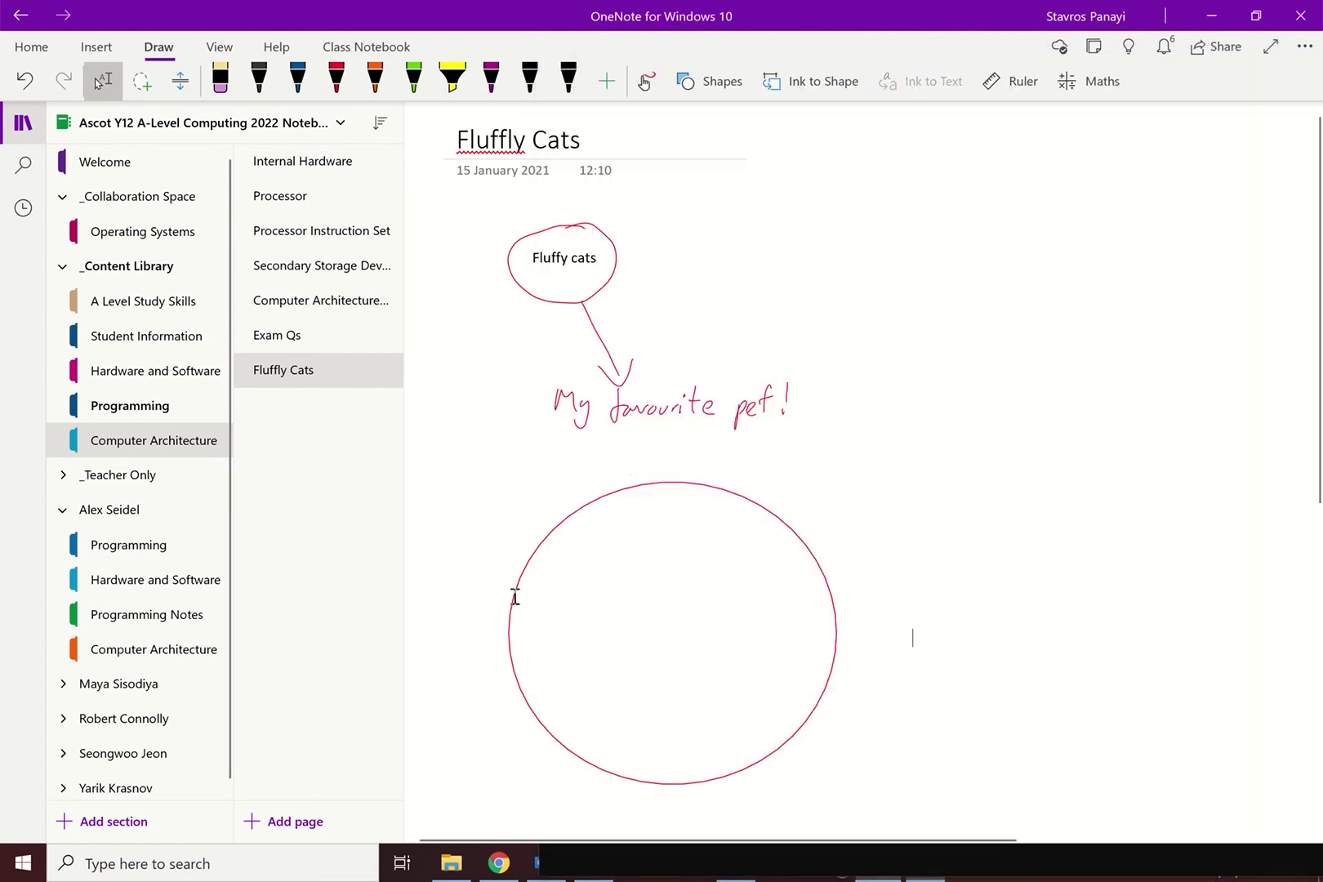
right_click(892, 595)
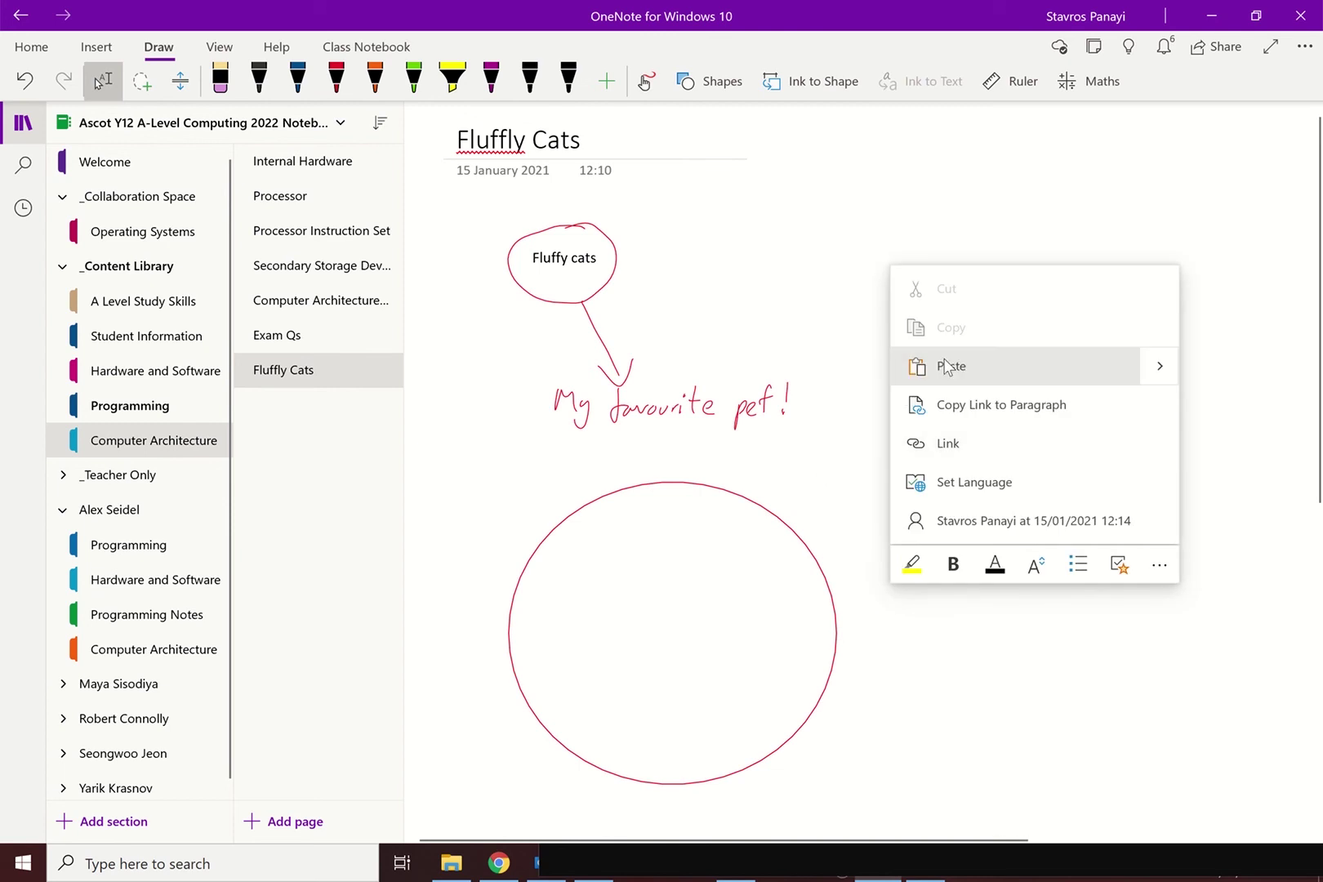
click(945, 367)
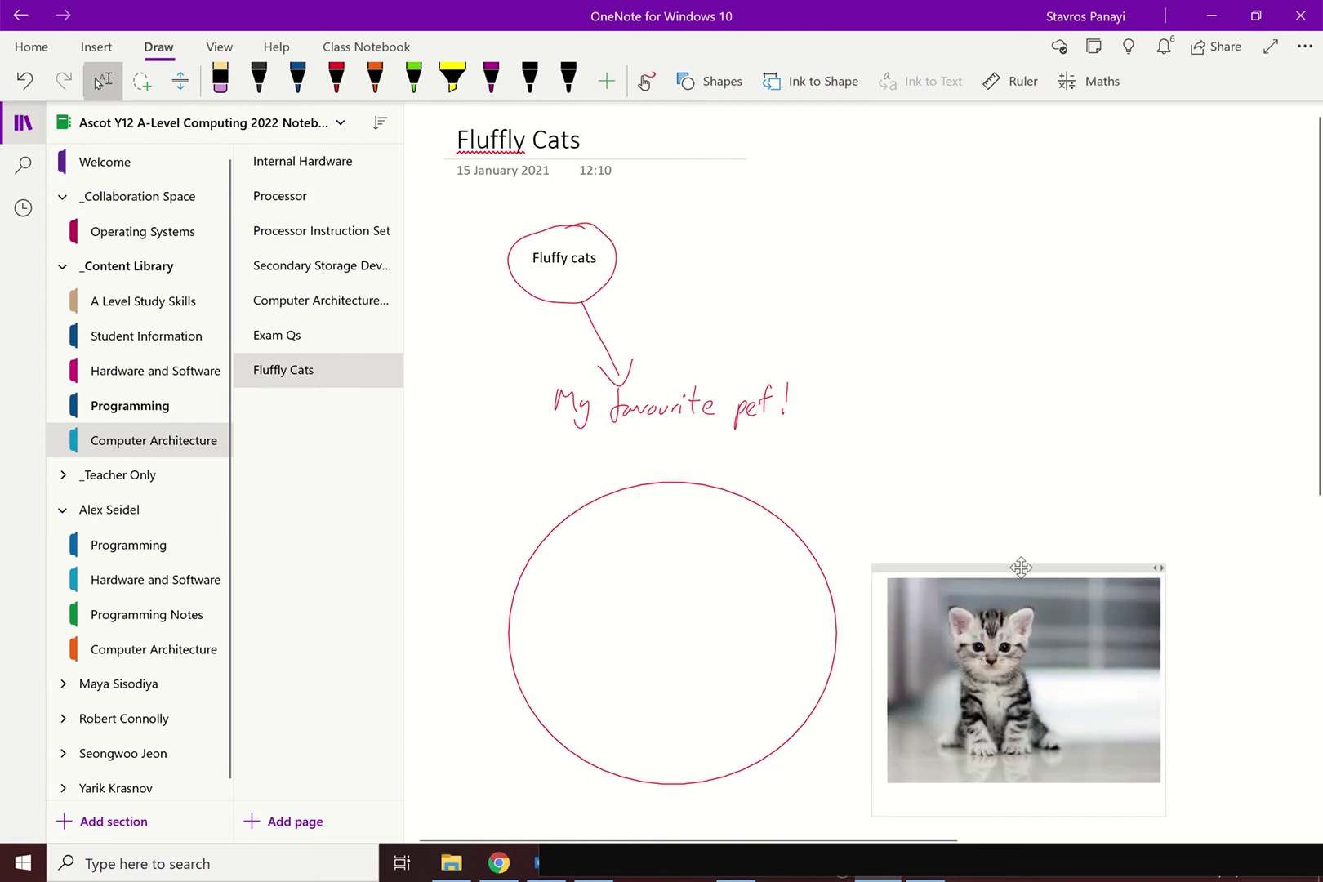
drag(1021, 567, 679, 523)
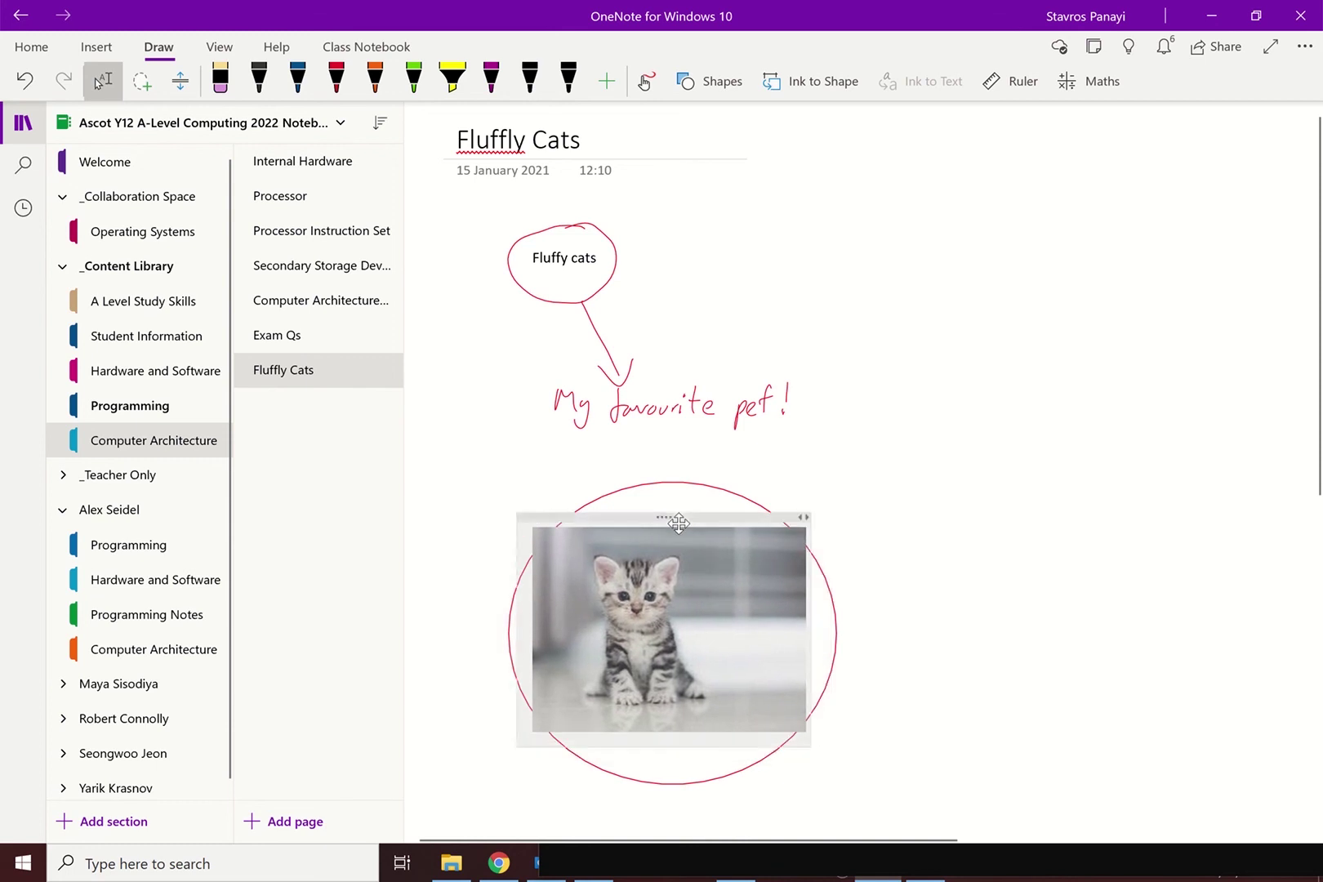
- Enlarge the ellipse from two opposite corners so that it fully surrounds the kitten picture
click(721, 776)
drag(842, 789, 882, 827)
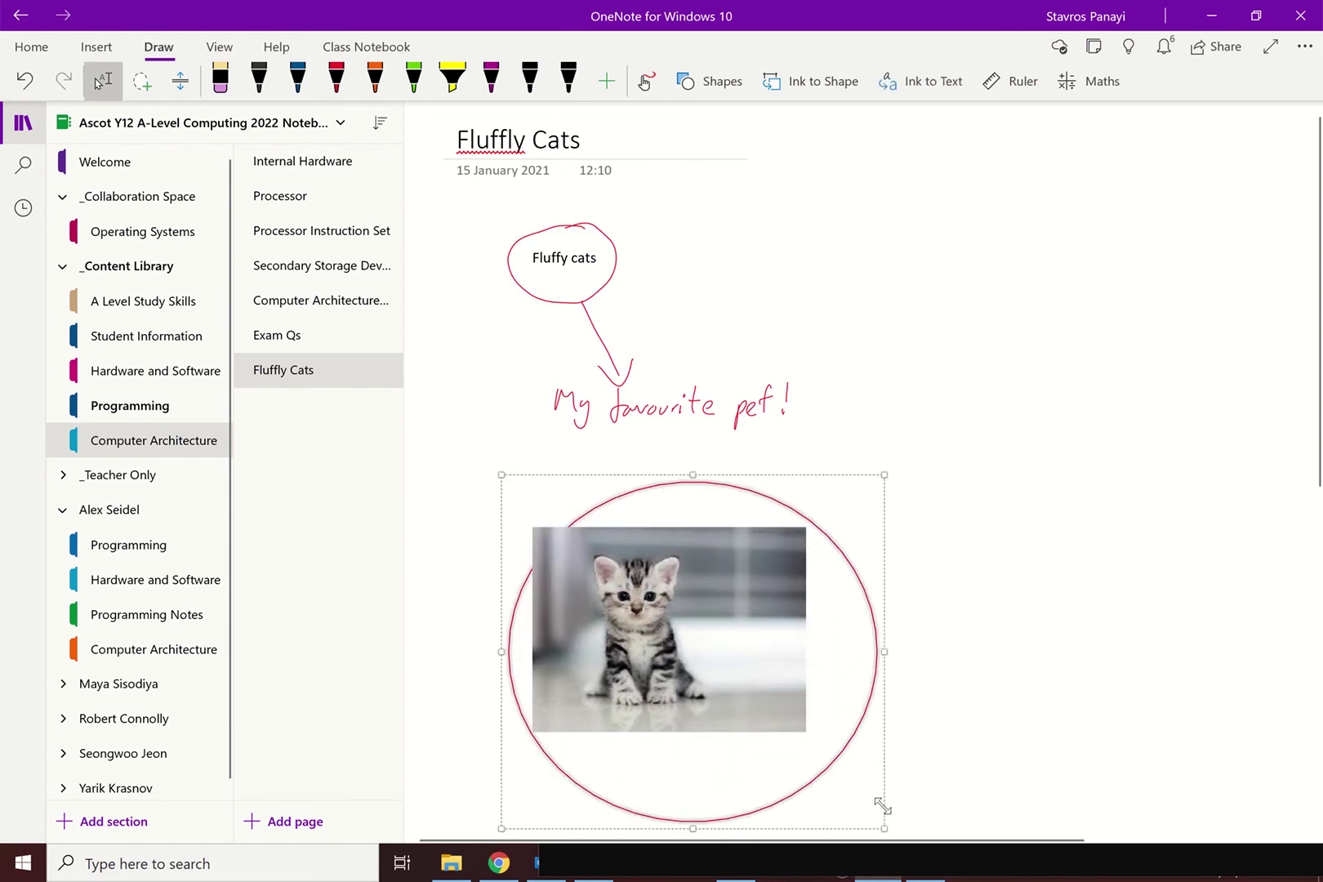
drag(499, 476, 457, 437)
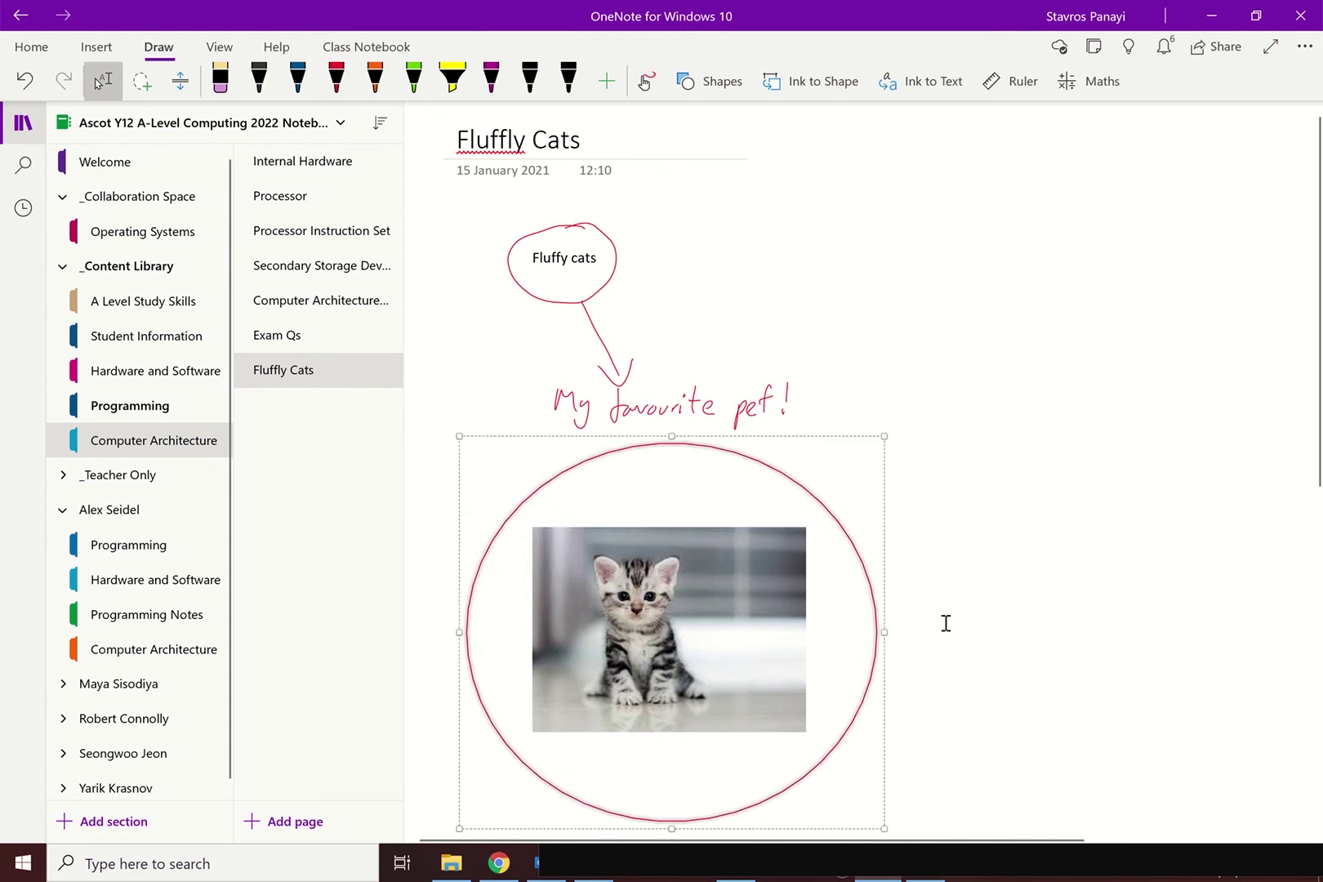
click(958, 556)
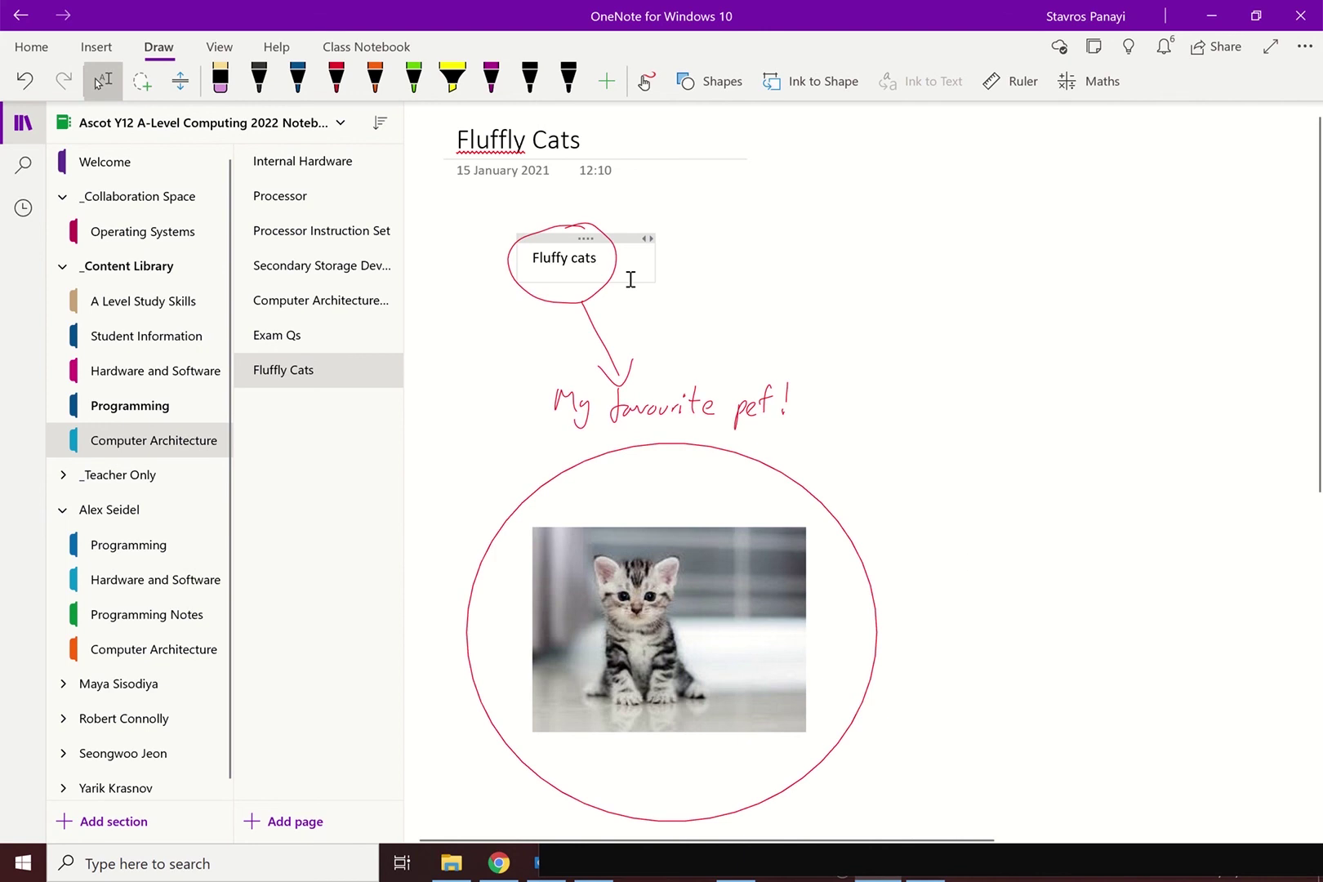
- Sync only the Ascot Y12 A-Level Computing 2022 Notebook
right_click(126, 135)
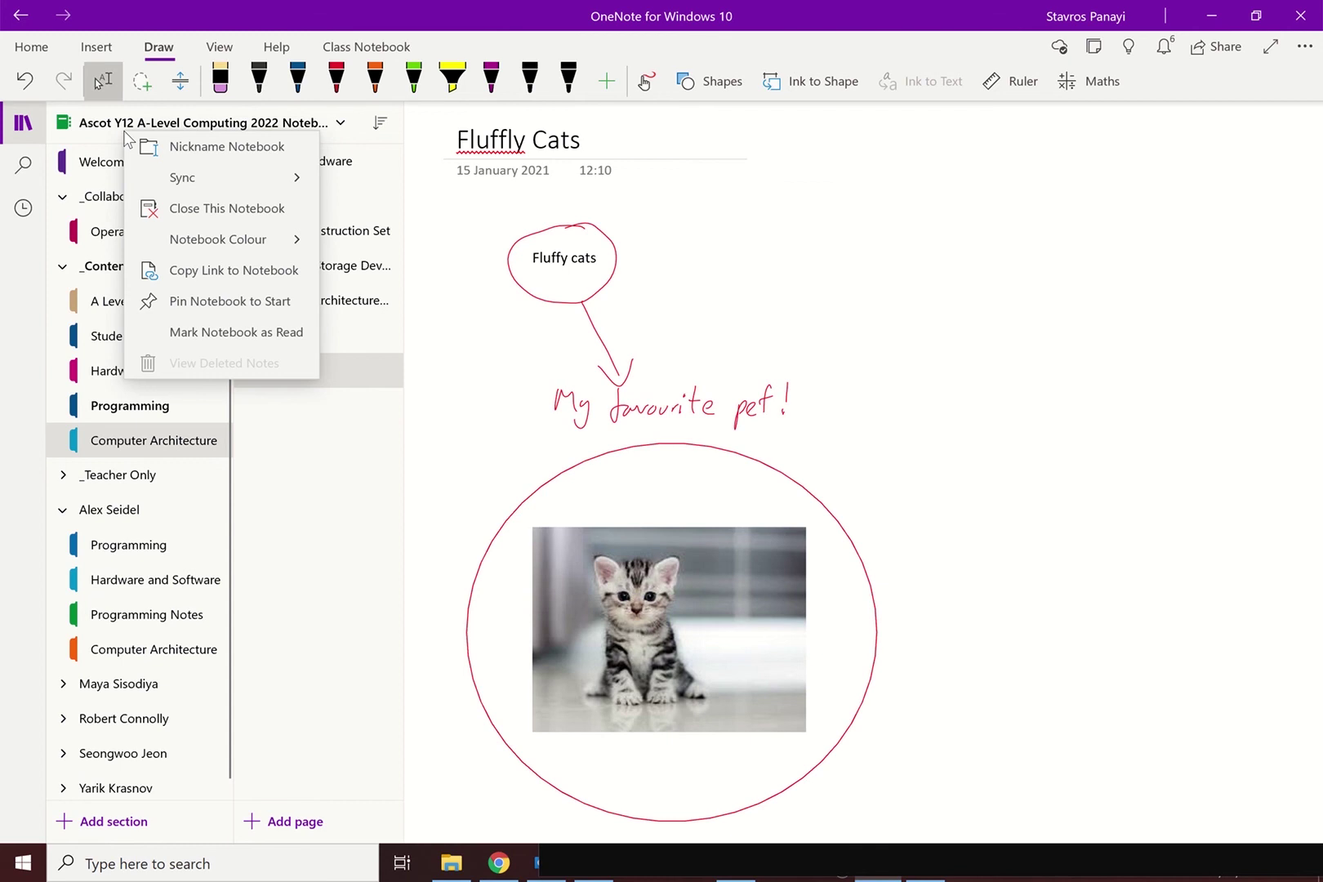
click(208, 176)
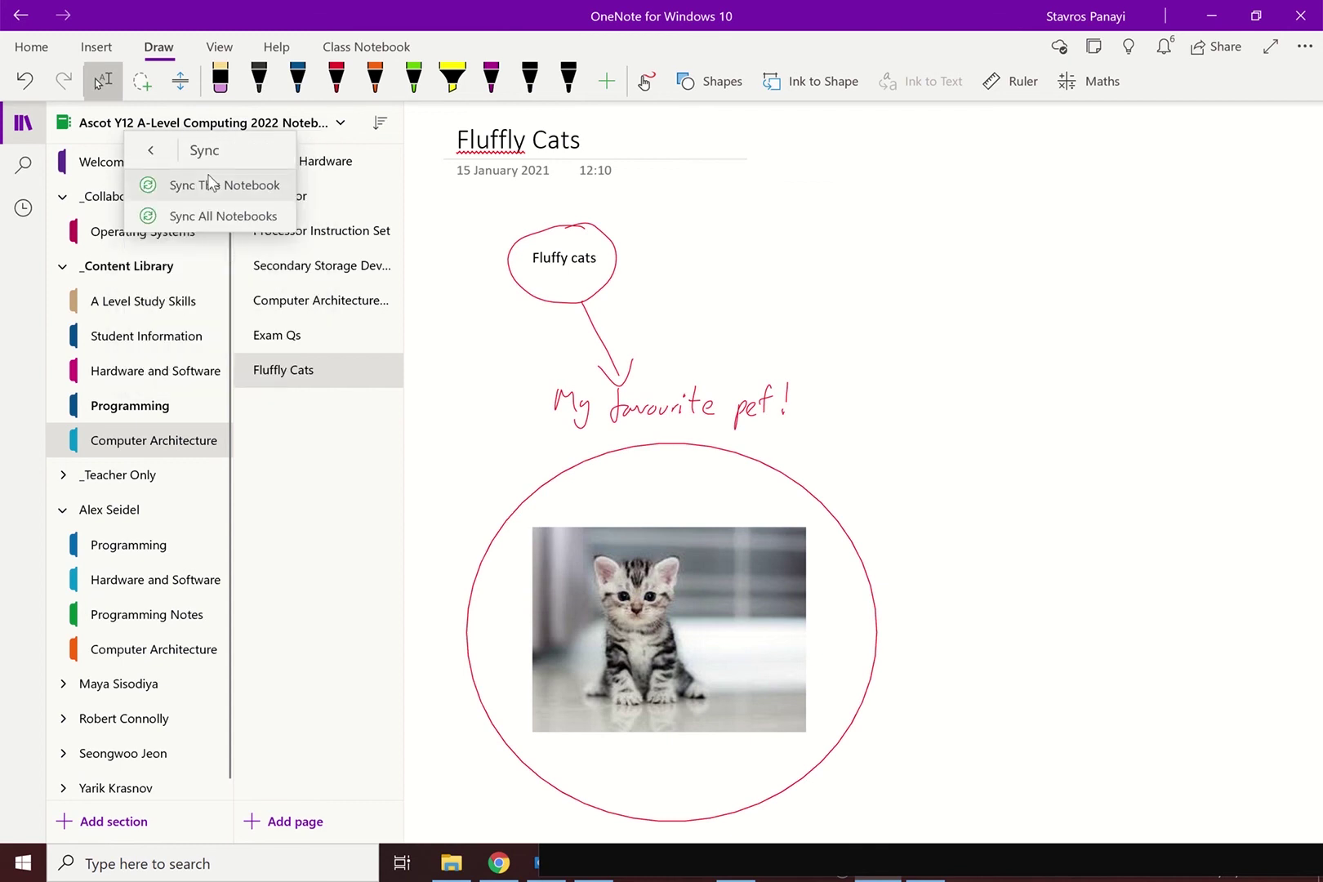
click(263, 188)
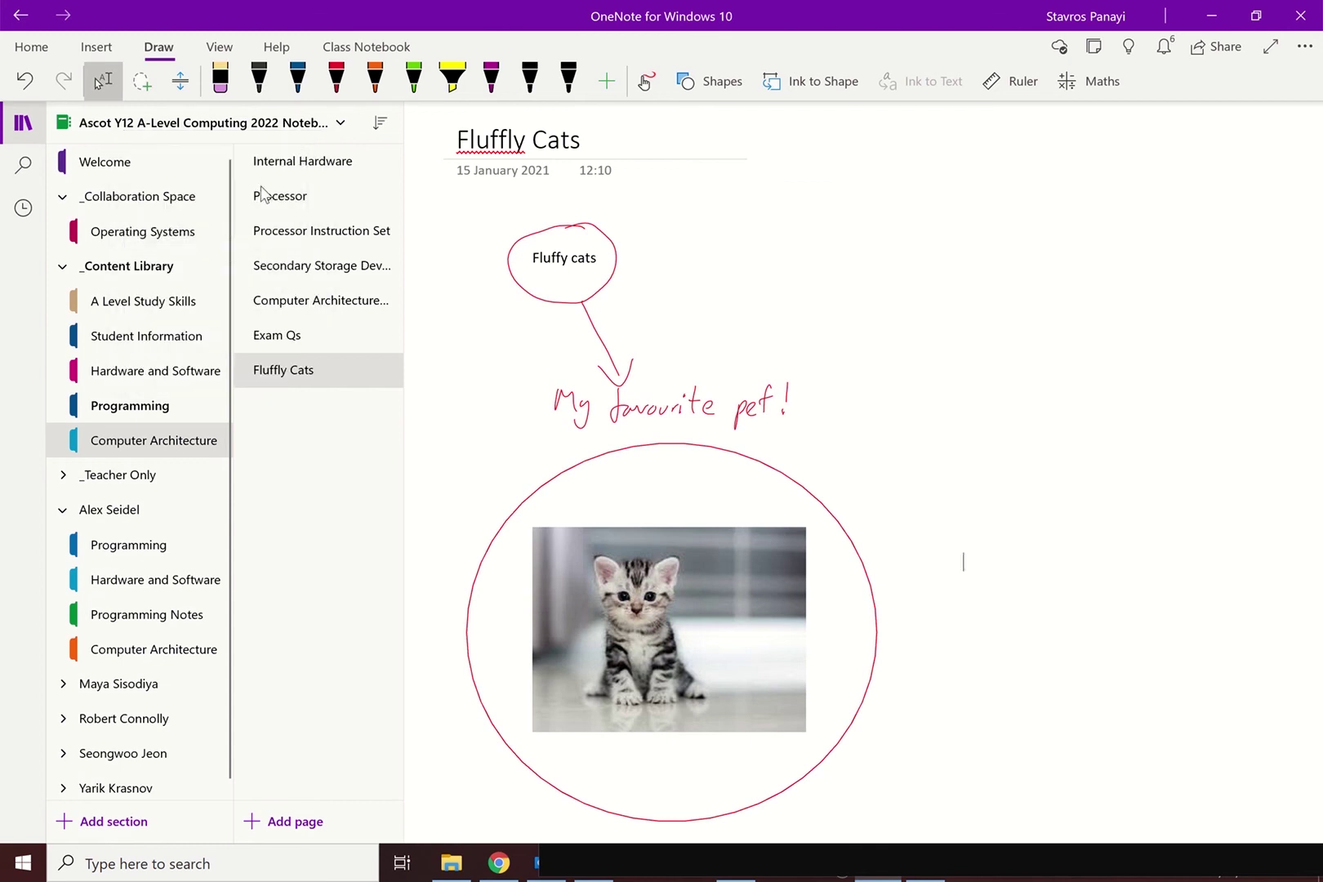
click(728, 454)
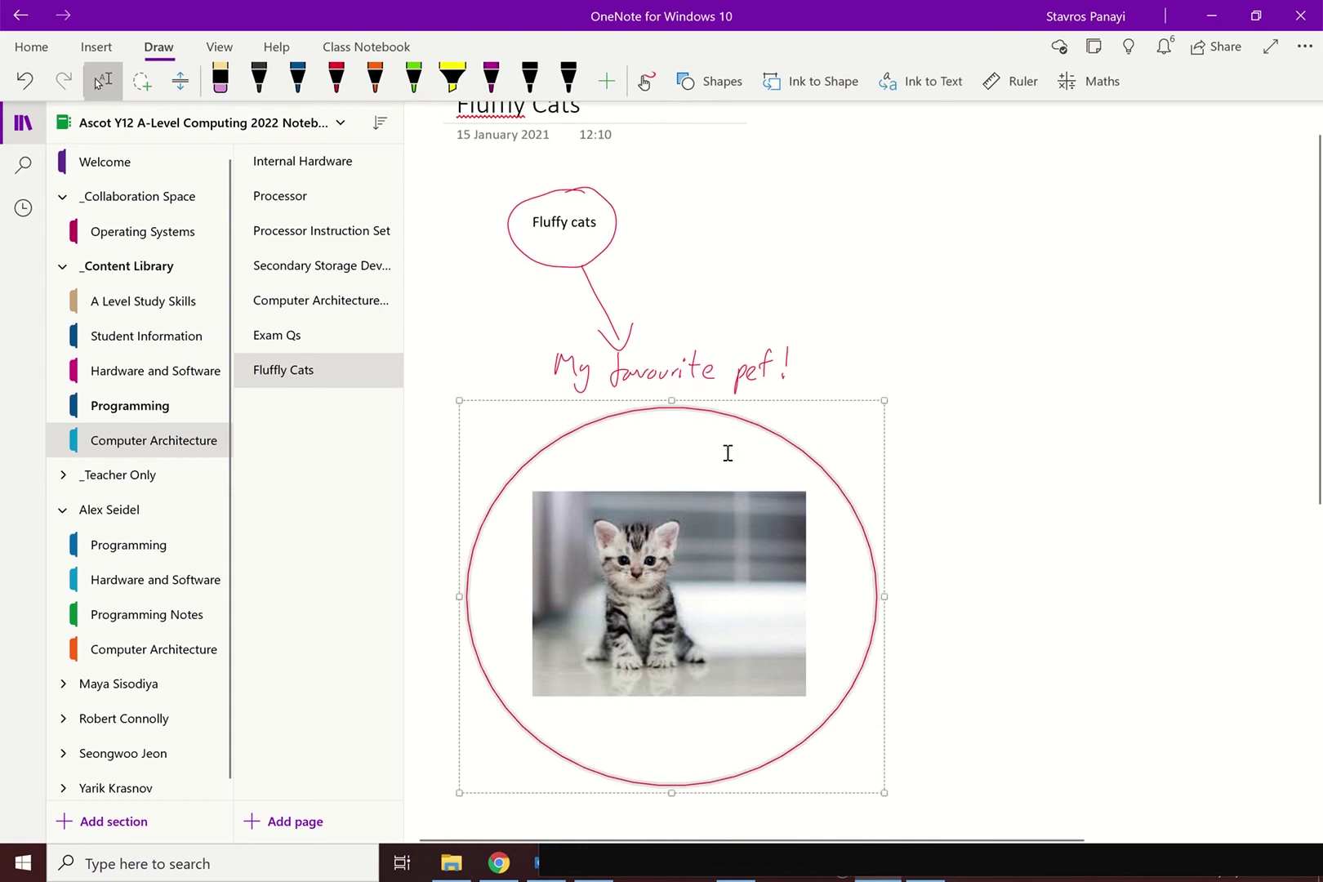
scroll(728, 454, up, 1)
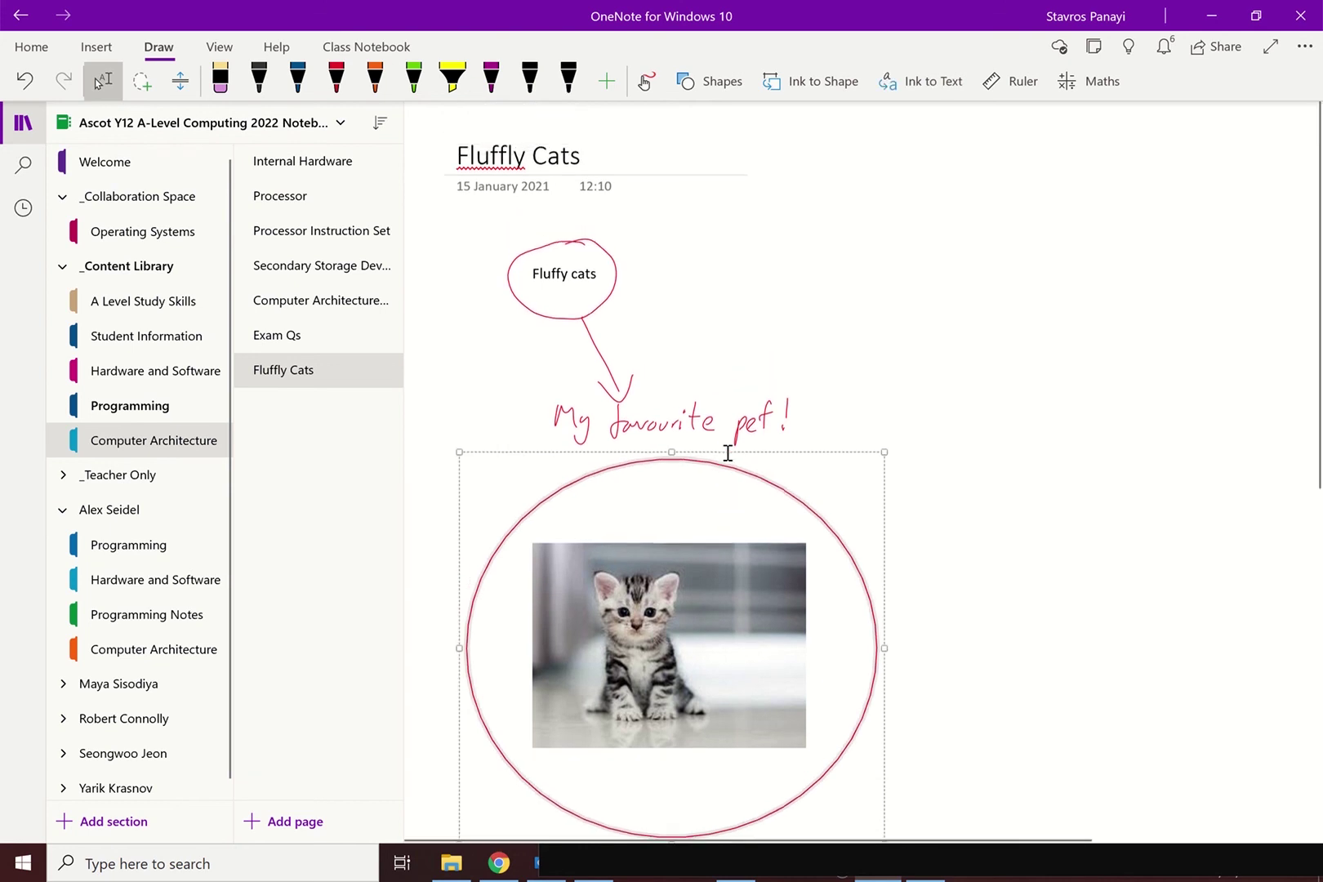